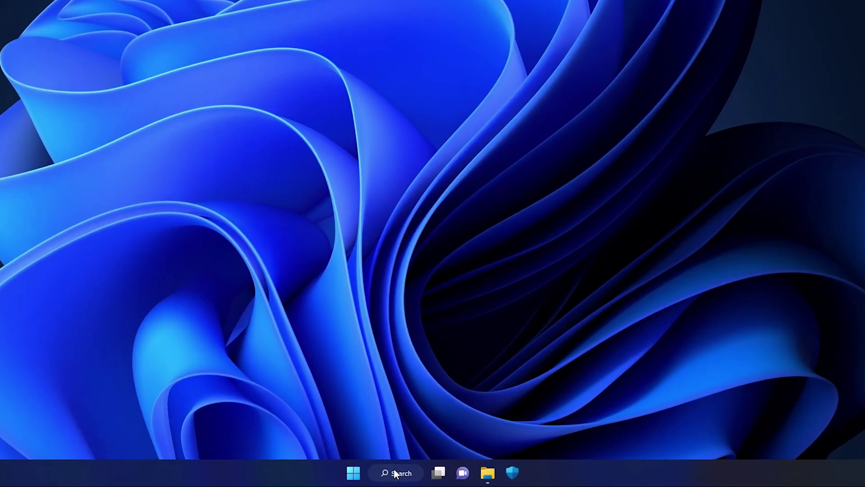
- Search Windows for 'nvidia' to launch GeForce Experience
{"action": "left_click", "coordinate": [411, 479]}
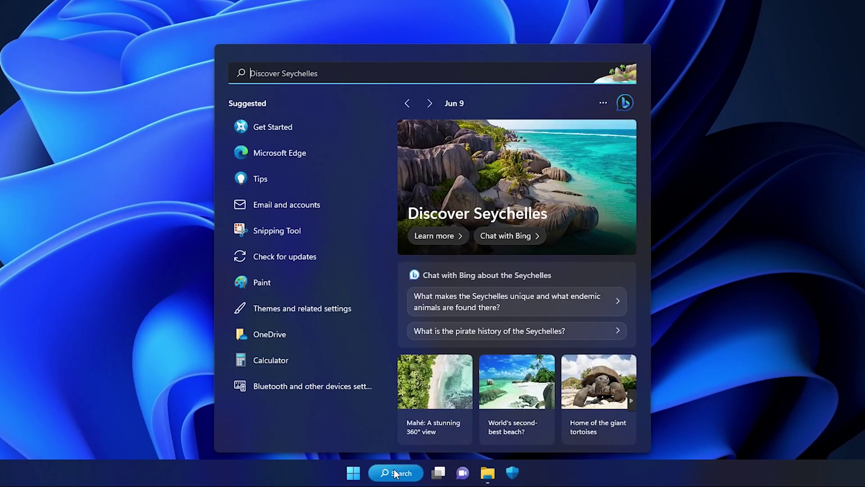
{"action": "type", "text": "nvidia"}
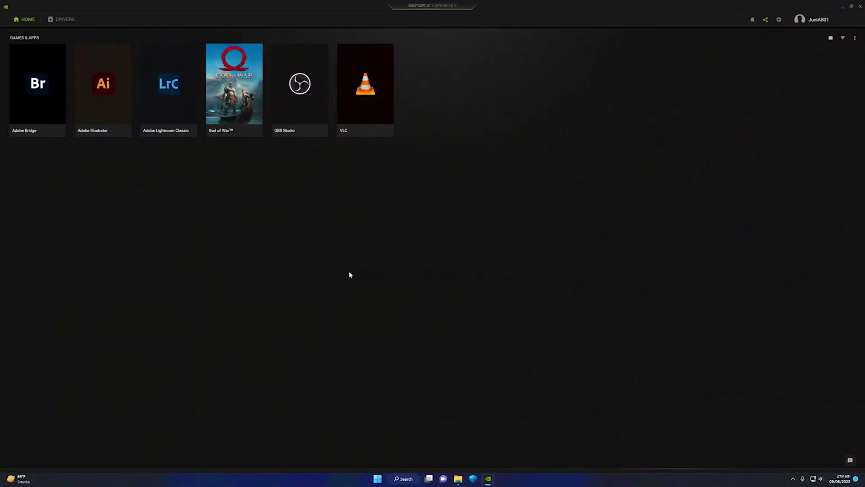
- Show the GeForce Experience Drivers page listing Studio Driver 535.98
{"action": "mouse_move", "coordinate": [43, 112]}
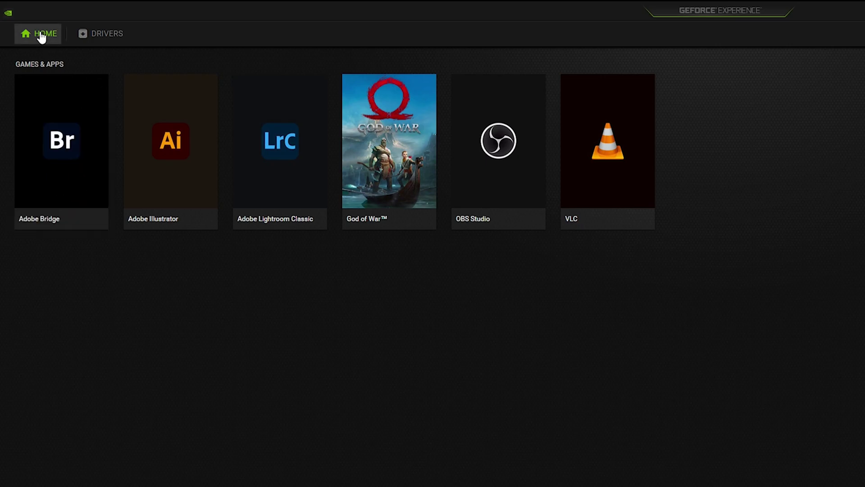
{"action": "mouse_move", "coordinate": [69, 107]}
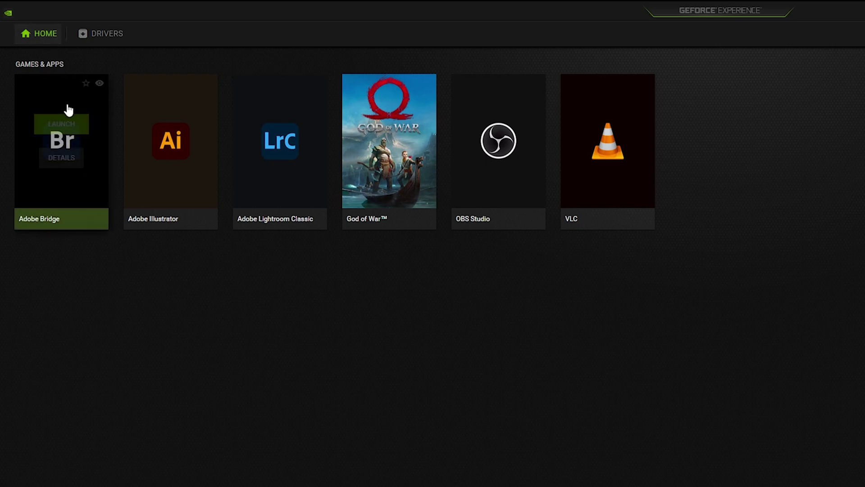
{"action": "left_click", "coordinate": [104, 44]}
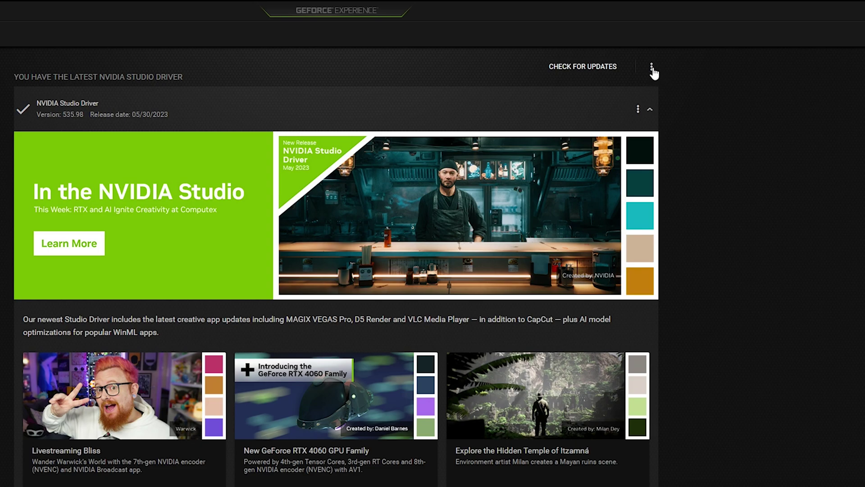
- Keep Studio Driver as the preference and confirm 535.98 is the latest driver
{"action": "left_click", "coordinate": [652, 69]}
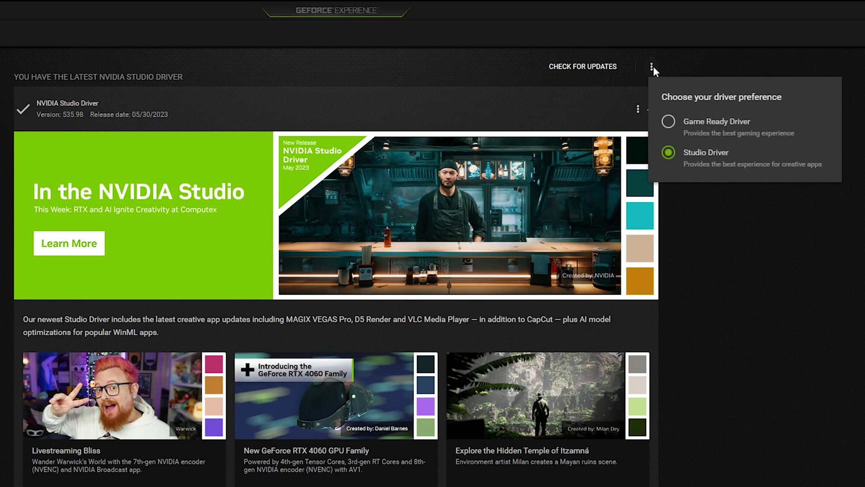
{"action": "left_click", "coordinate": [710, 158]}
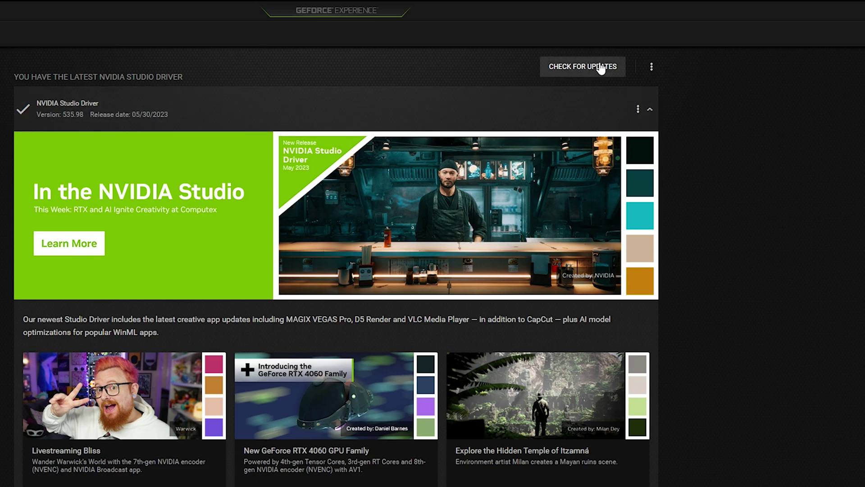
{"action": "left_click", "coordinate": [561, 68]}
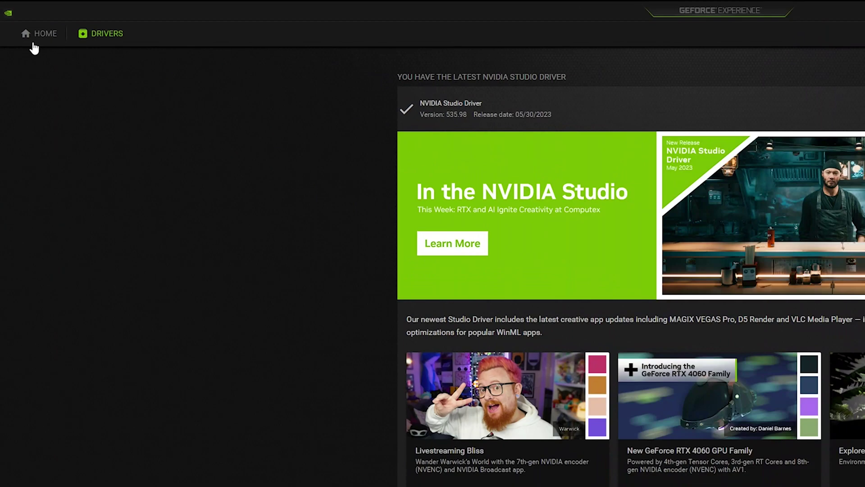
- Return to the Home list and view Adobe Bridge's optimal settings details
{"action": "left_click", "coordinate": [34, 44]}
{"action": "mouse_move", "coordinate": [52, 195]}
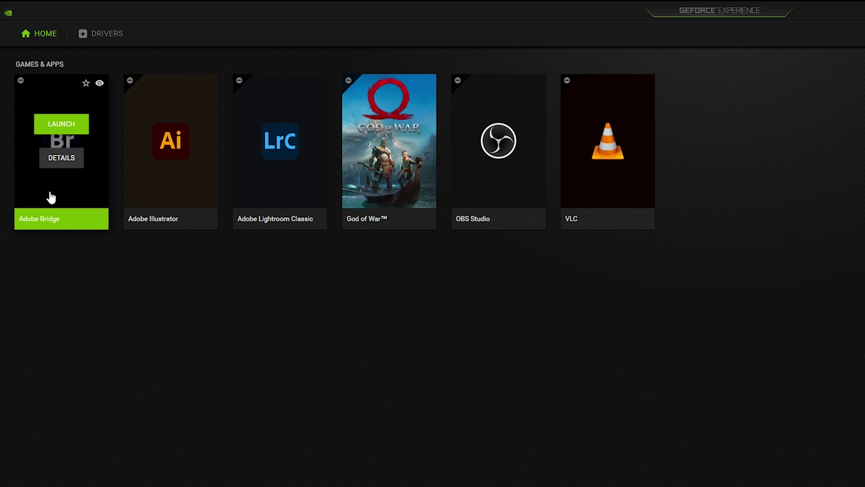
{"action": "left_click", "coordinate": [53, 193]}
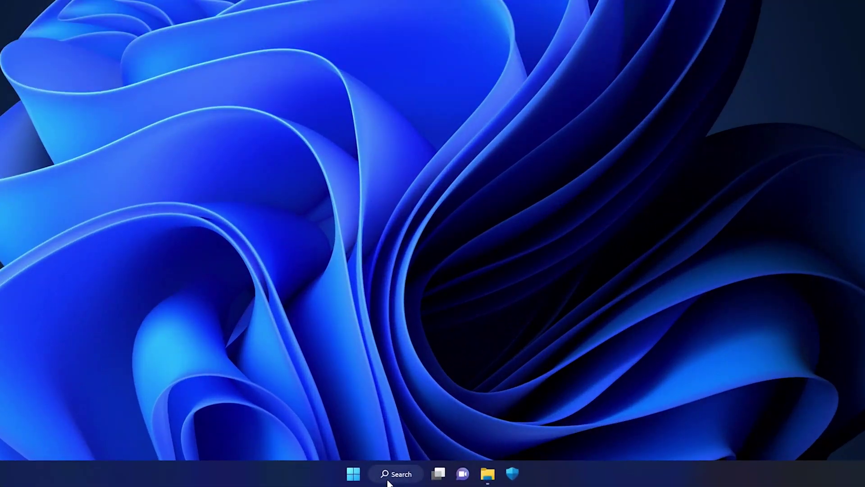
- Search 'nvidia' and launch NVIDIA Control Panel from the Apps results
{"action": "left_click", "coordinate": [406, 478]}
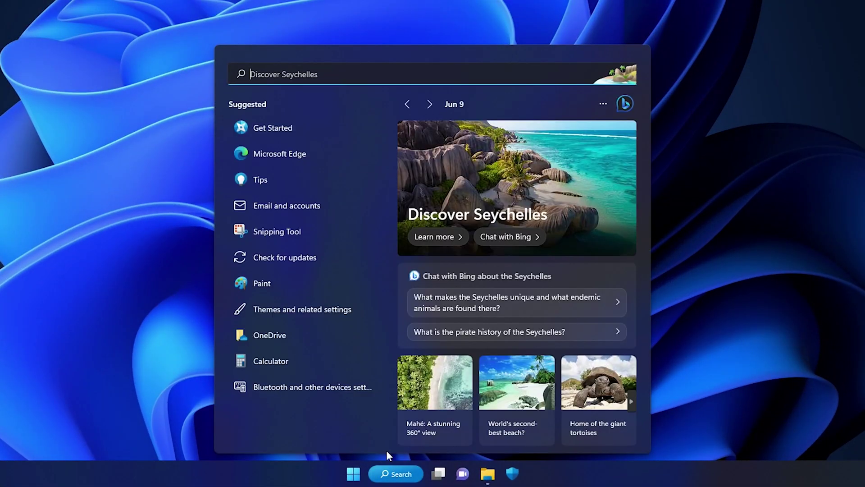
{"action": "type", "text": "nvidia"}
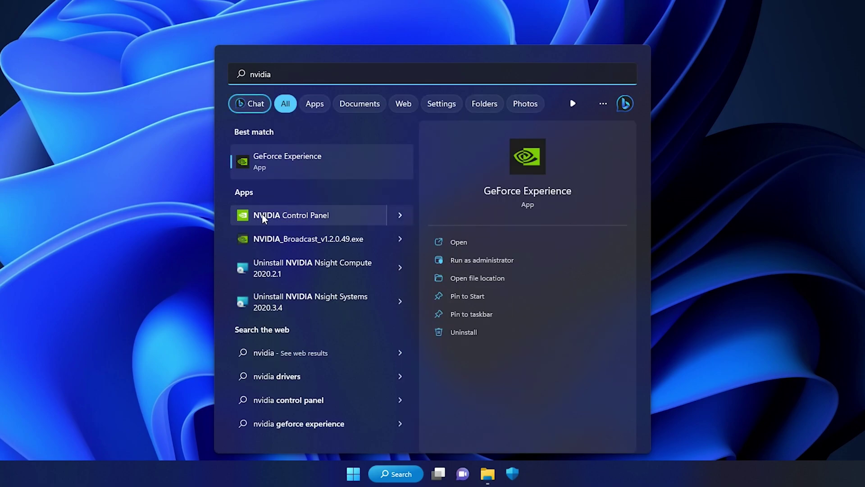
{"action": "left_click", "coordinate": [299, 215]}
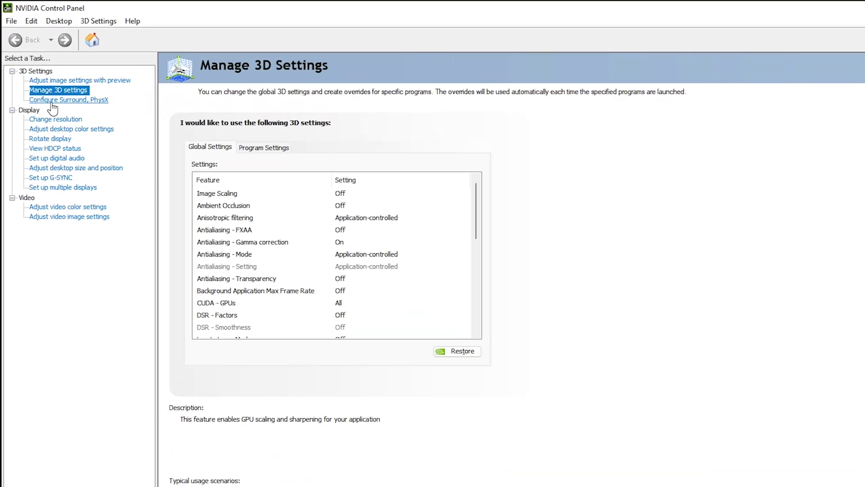
- Keep the PhysX processor on the GeForce GTX 1660 Ti, then show image settings preview
{"action": "left_click", "coordinate": [67, 101]}
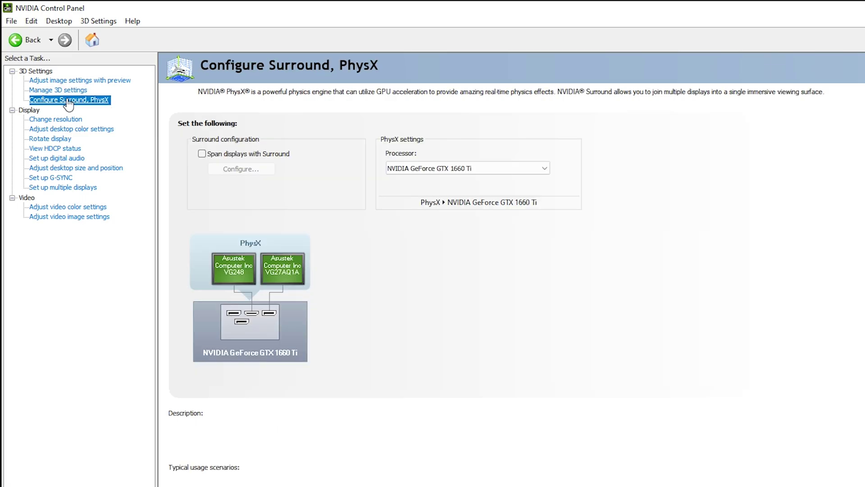
{"action": "left_click", "coordinate": [447, 170]}
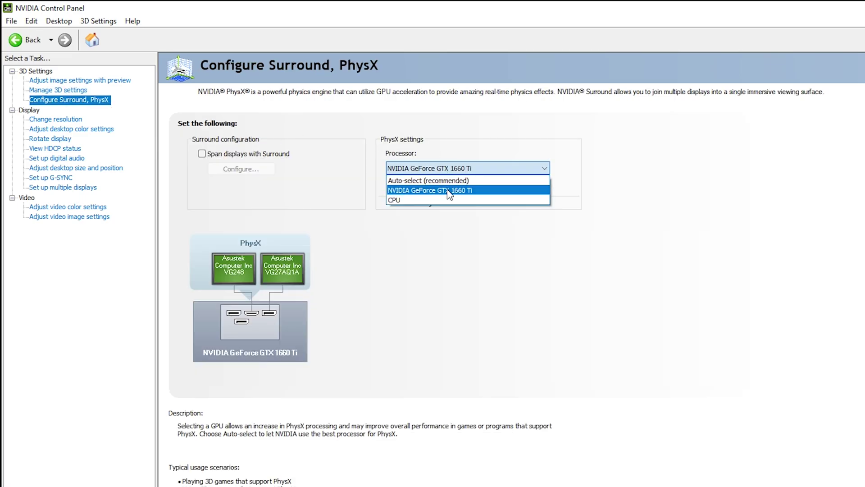
{"action": "left_click", "coordinate": [448, 190]}
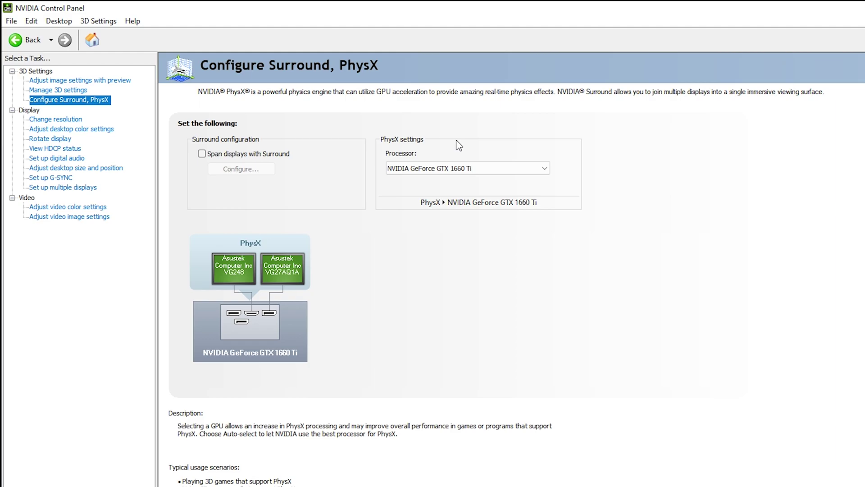
{"action": "left_click", "coordinate": [455, 169]}
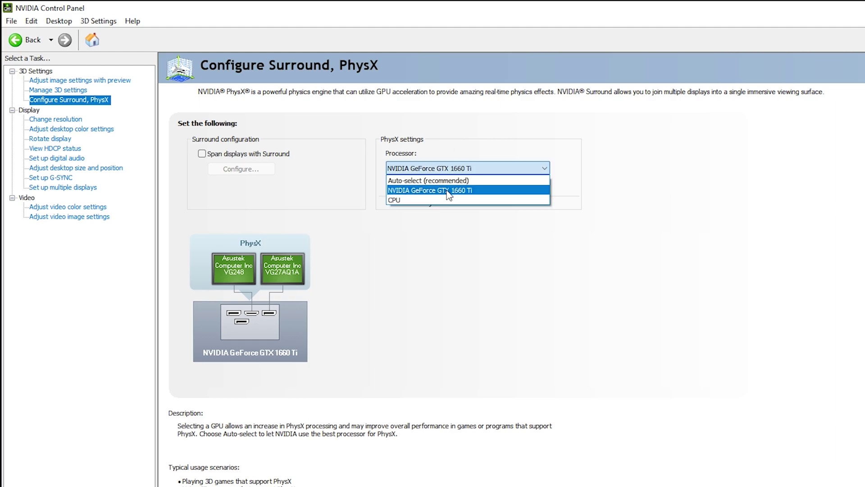
{"action": "left_click", "coordinate": [458, 191]}
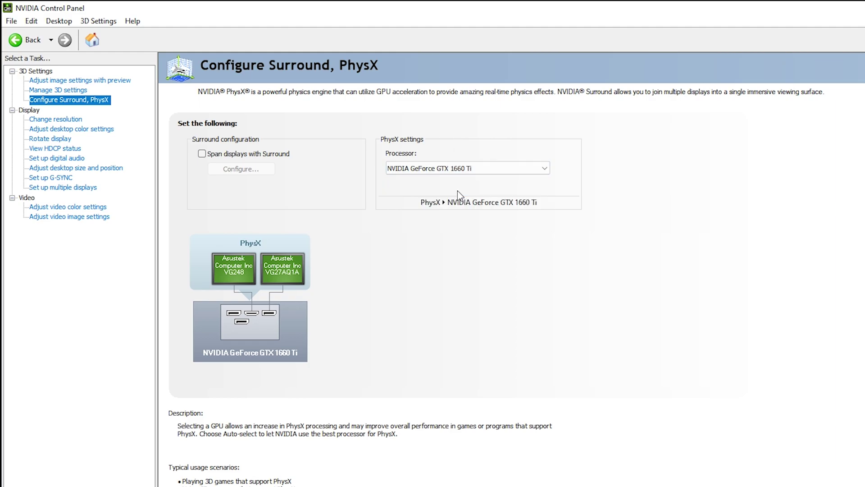
{"action": "left_click", "coordinate": [457, 168]}
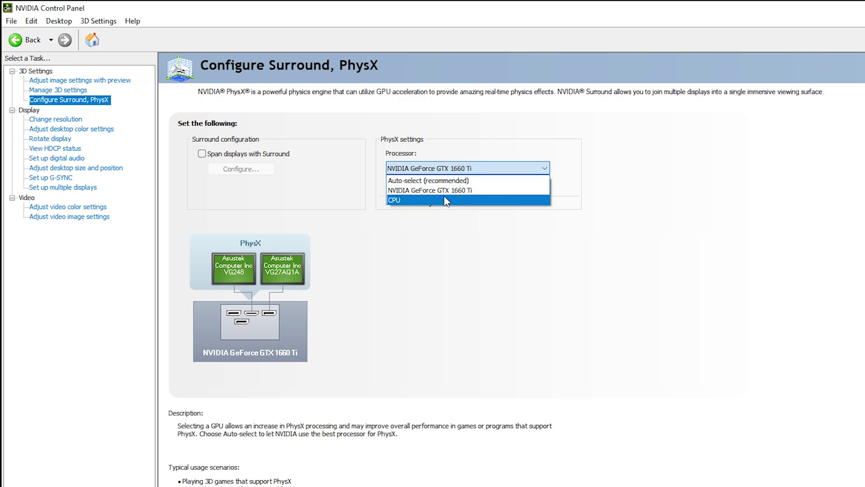
{"action": "left_click", "coordinate": [598, 190]}
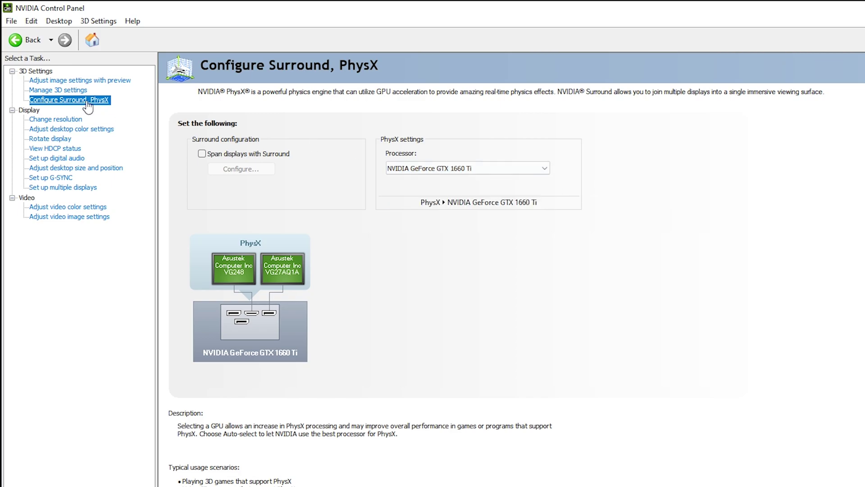
{"action": "left_click", "coordinate": [83, 81]}
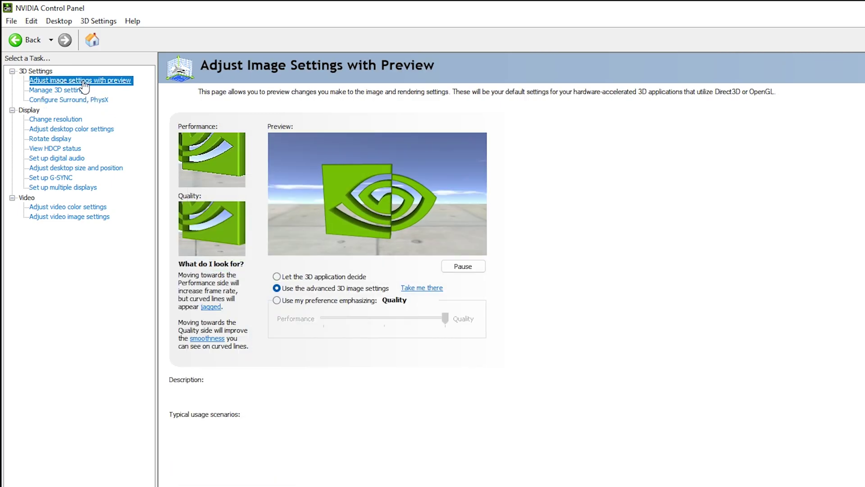
- Leave 'Use the advanced 3D image settings' selected and return to Manage 3D Settings
{"action": "mouse_move", "coordinate": [306, 290]}
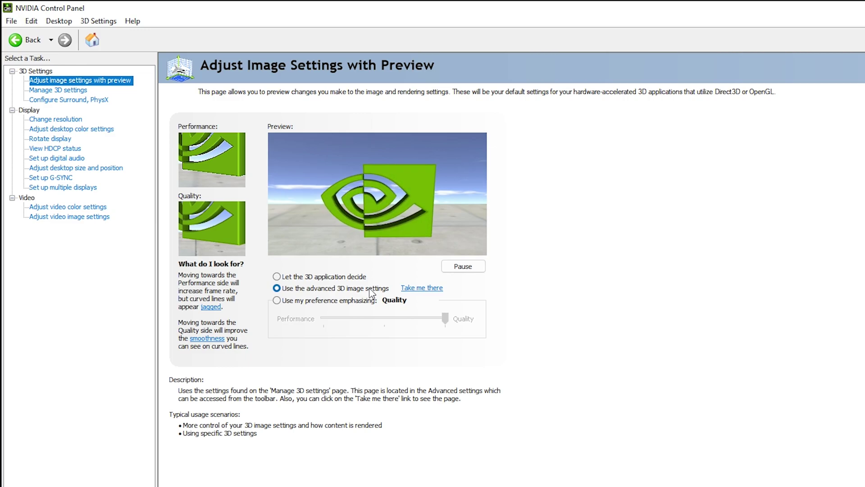
{"action": "left_click", "coordinate": [72, 92]}
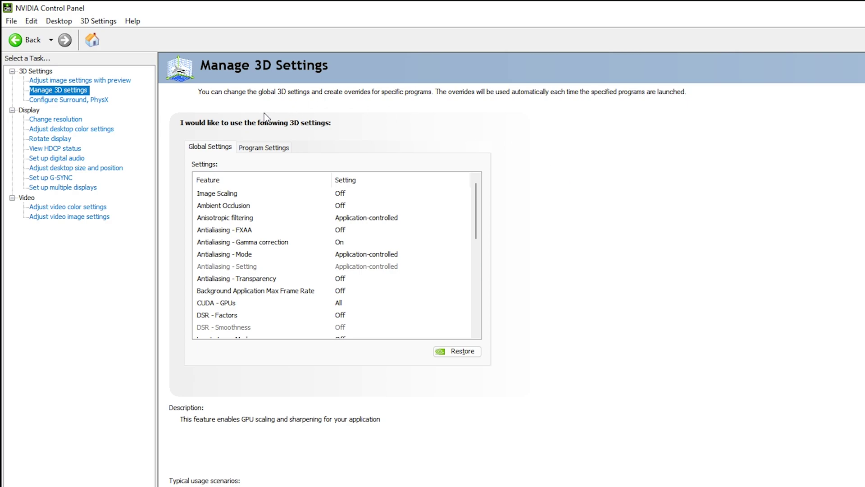
- Choose Adobe Bridge CC under Program Settings and bring up the Add program list
{"action": "left_click", "coordinate": [253, 148]}
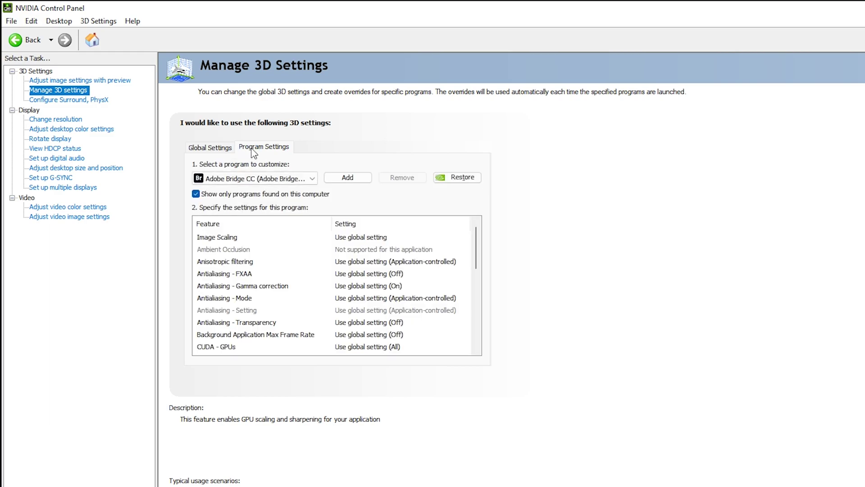
{"action": "mouse_move", "coordinate": [210, 198]}
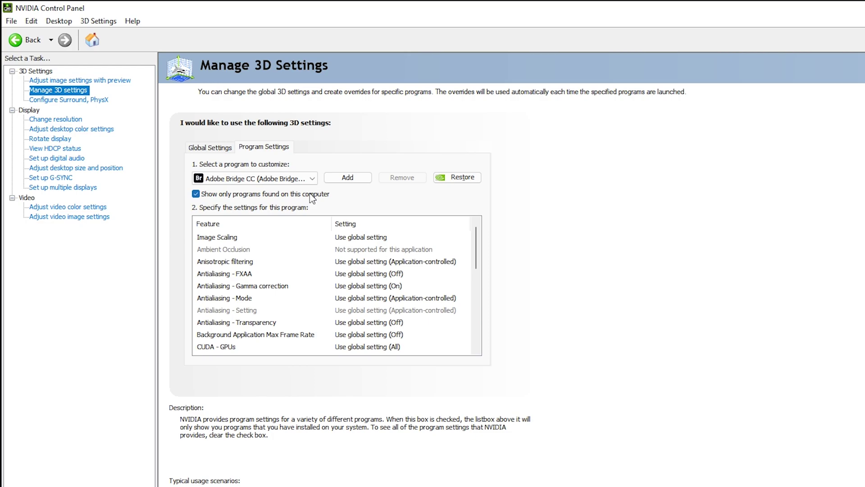
{"action": "left_click", "coordinate": [290, 179]}
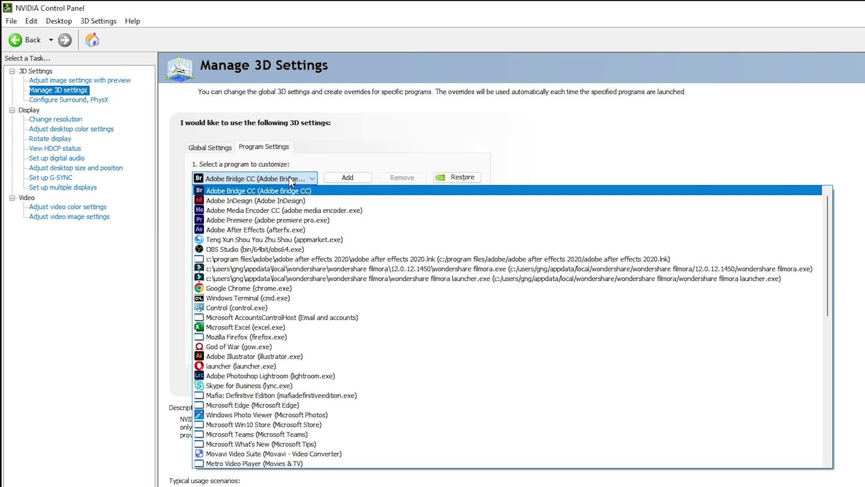
{"action": "left_click", "coordinate": [262, 191]}
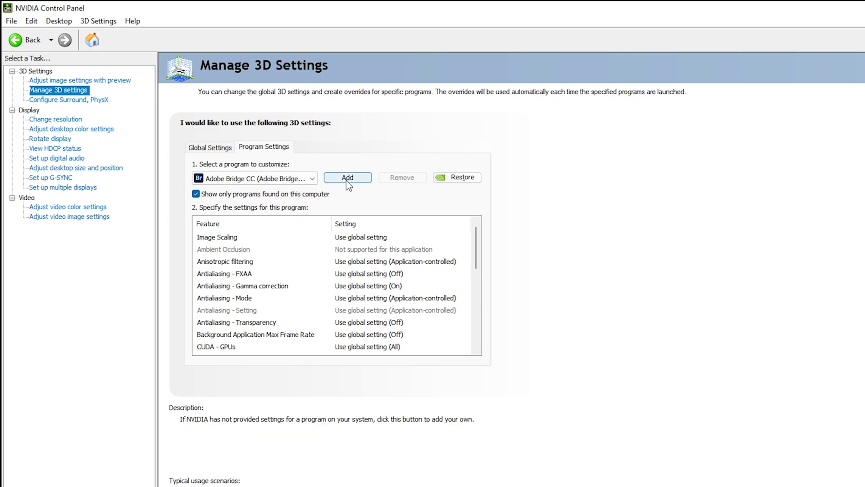
{"action": "left_click", "coordinate": [348, 181]}
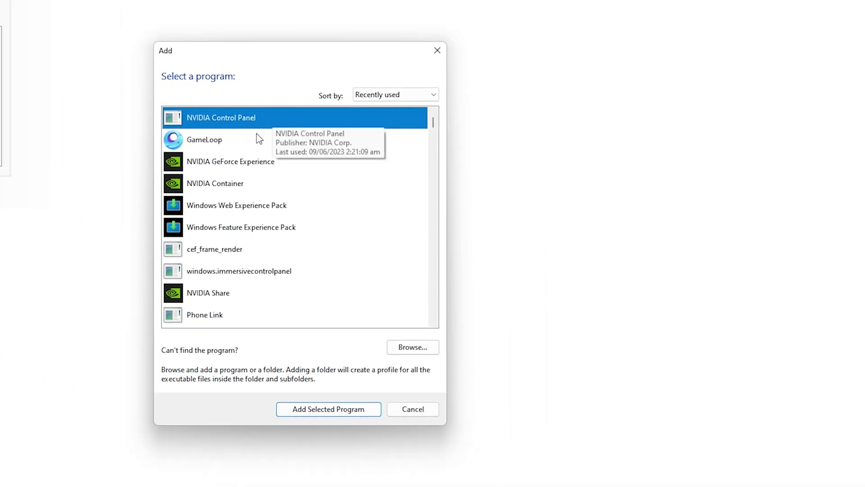
- Browse to C:\Program Files\Adobe\Adobe Bridge 2022 and select the Bridge application
{"action": "left_click", "coordinate": [410, 347]}
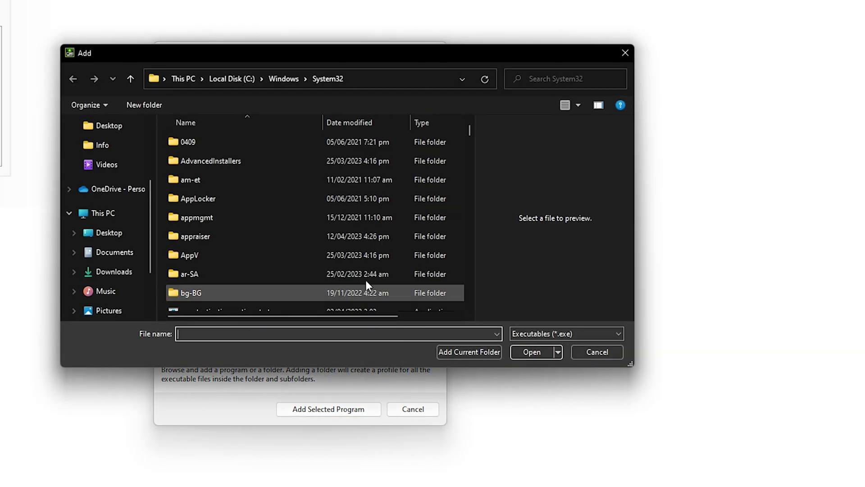
{"action": "scroll", "coordinate": [102, 246], "scroll_direction": "up", "scroll_amount": 3}
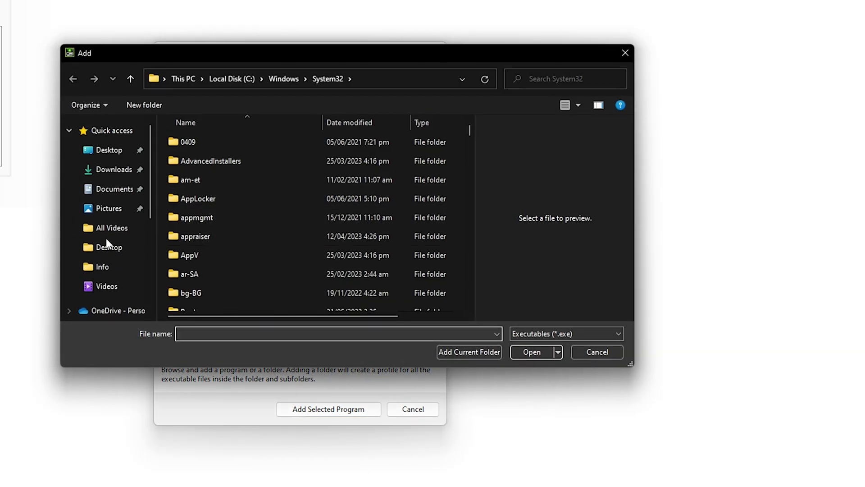
{"action": "scroll", "coordinate": [106, 238], "scroll_direction": "down", "scroll_amount": 5}
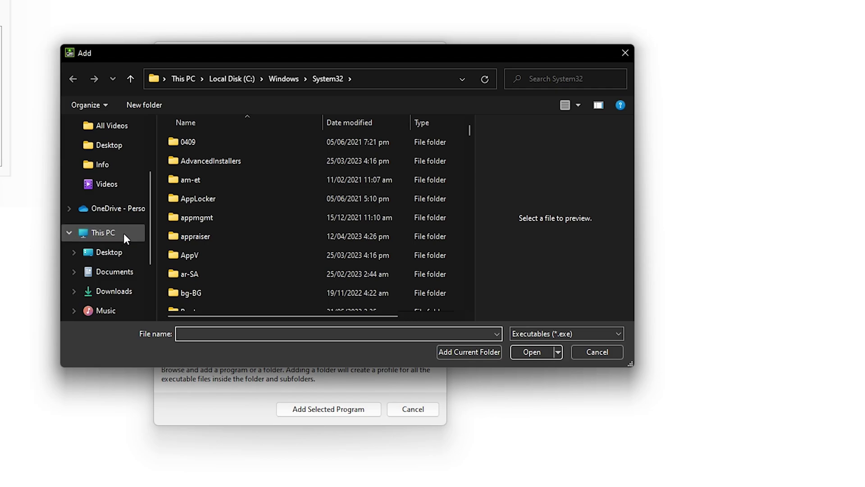
{"action": "left_click", "coordinate": [124, 234]}
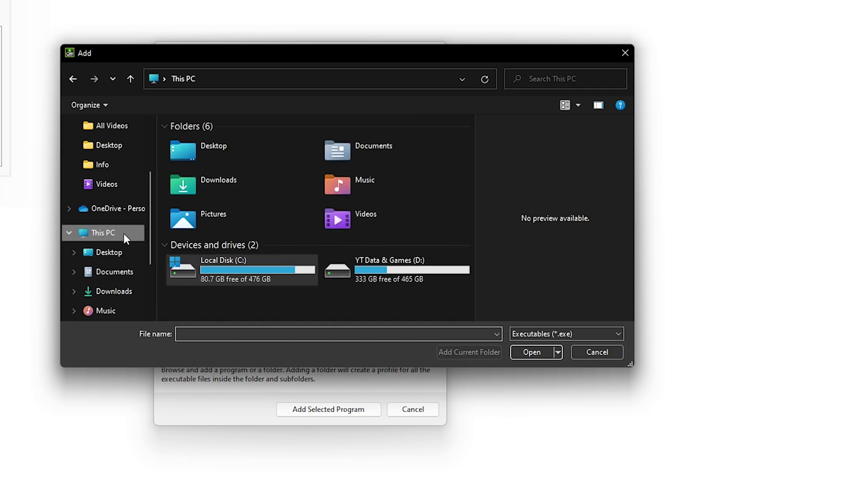
{"action": "double_click", "coordinate": [216, 278]}
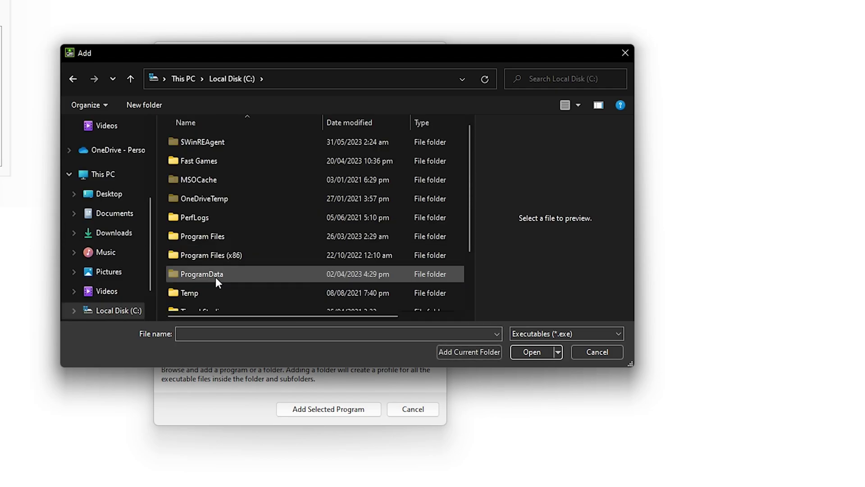
{"action": "double_click", "coordinate": [221, 236]}
{"action": "double_click", "coordinate": [229, 141]}
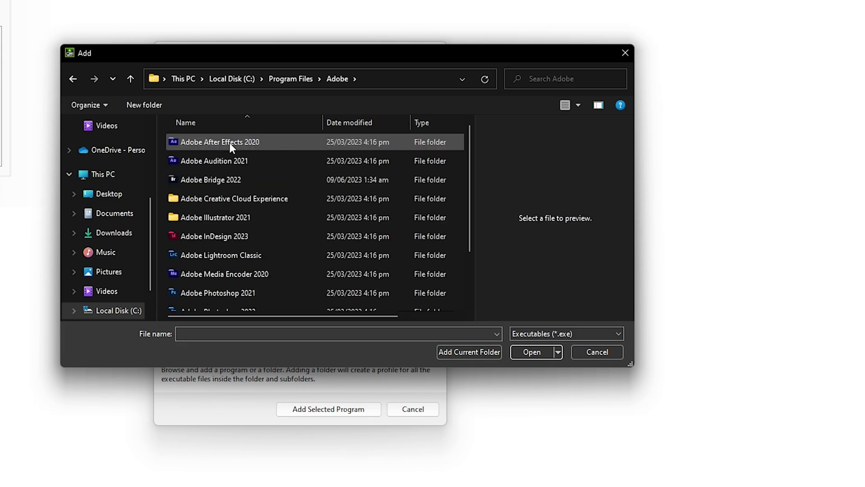
{"action": "double_click", "coordinate": [225, 182]}
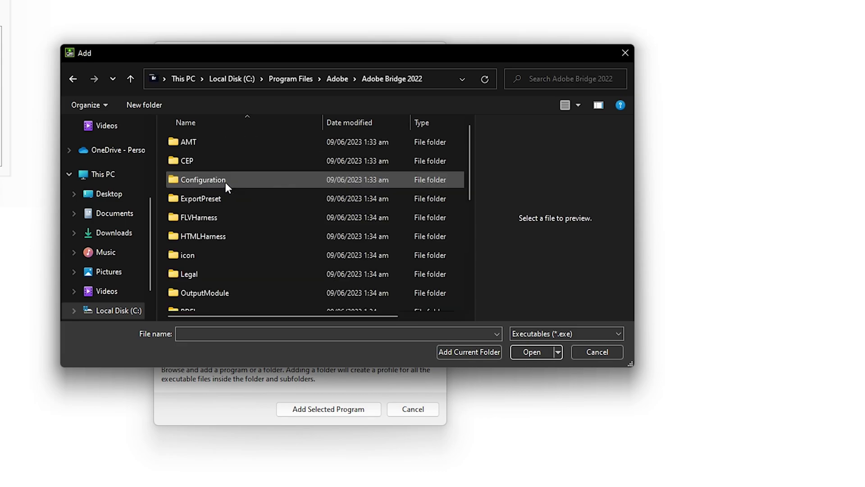
{"action": "scroll", "coordinate": [227, 237], "scroll_direction": "down", "scroll_amount": 3}
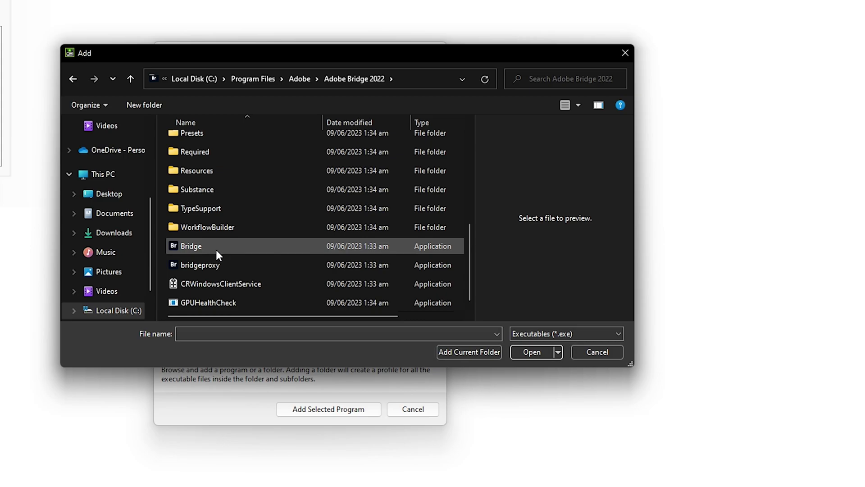
{"action": "left_click", "coordinate": [216, 250]}
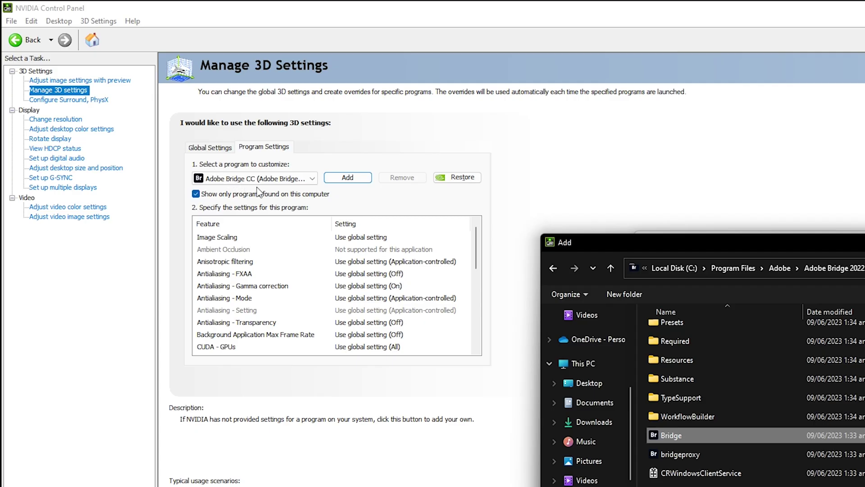
- Confirm adding Bridge and turn Image Scaling on for its profile
{"action": "key", "text": "Escape"}
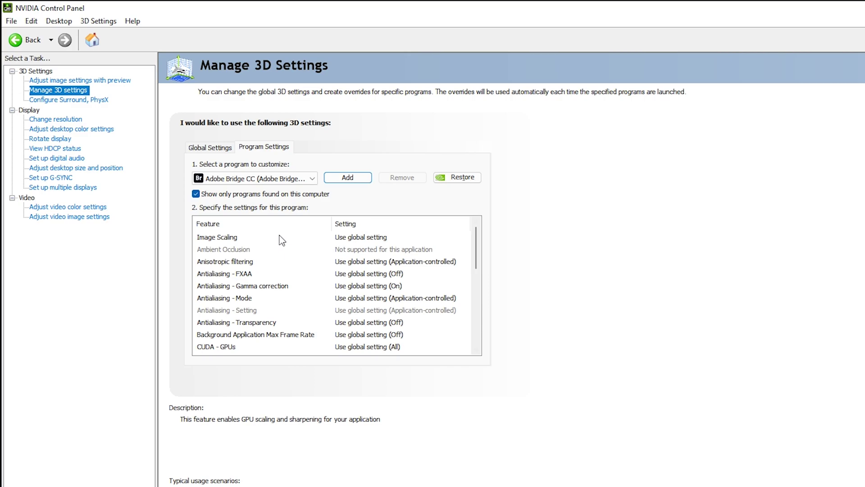
{"action": "left_click", "coordinate": [279, 237]}
{"action": "left_click", "coordinate": [347, 238]}
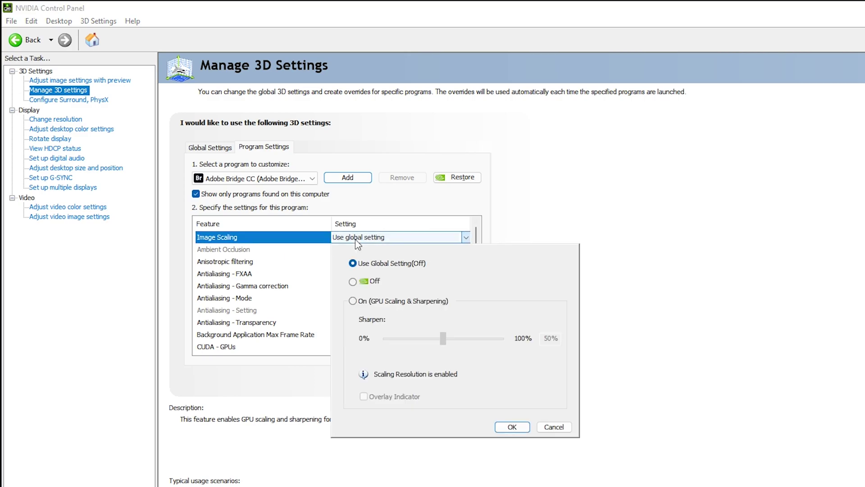
{"action": "left_click", "coordinate": [375, 302]}
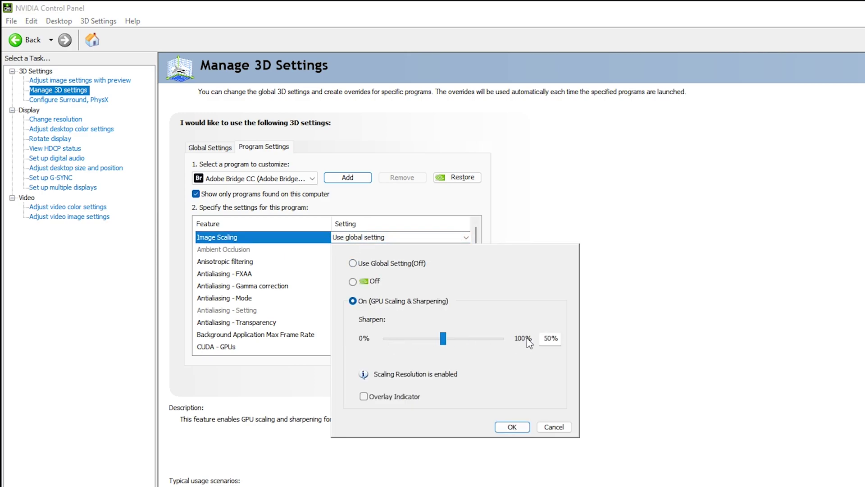
{"action": "double_click", "coordinate": [550, 341]}
{"action": "left_click", "coordinate": [548, 342]}
{"action": "left_click", "coordinate": [517, 429]}
- Set anisotropic filtering to 16x and turn FXAA and gamma correction on
{"action": "left_click", "coordinate": [274, 263]}
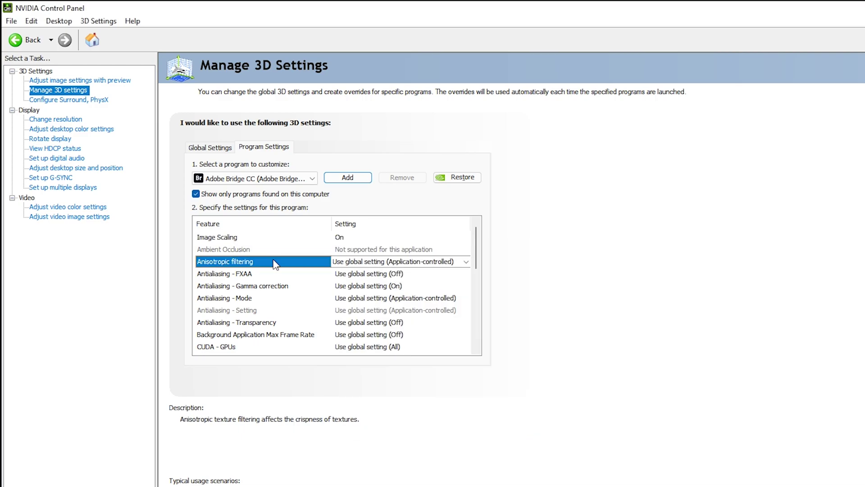
{"action": "left_click", "coordinate": [369, 262]}
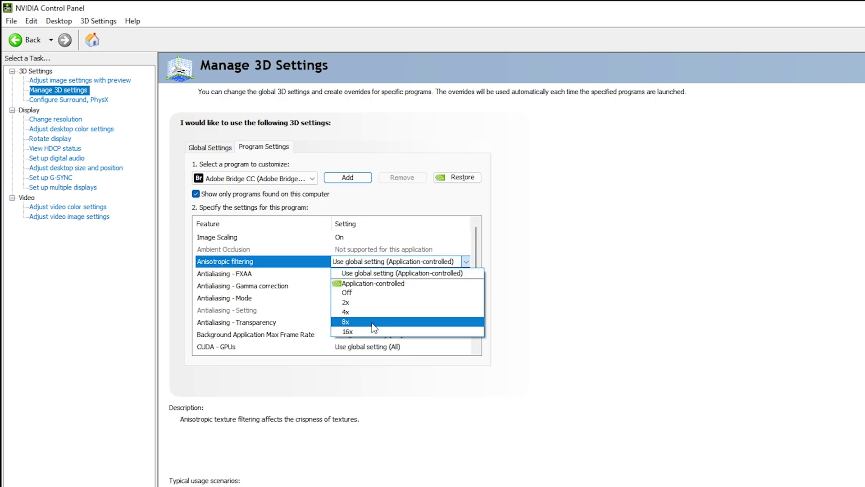
{"action": "left_click", "coordinate": [374, 332]}
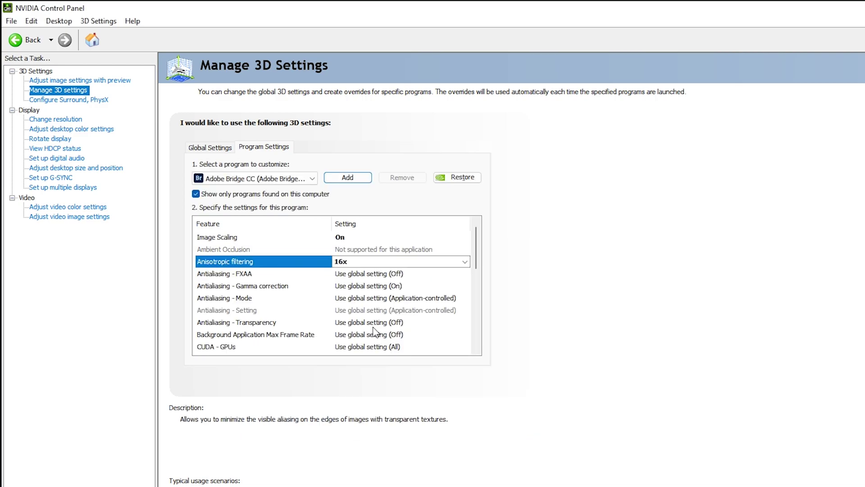
{"action": "left_click", "coordinate": [384, 265]}
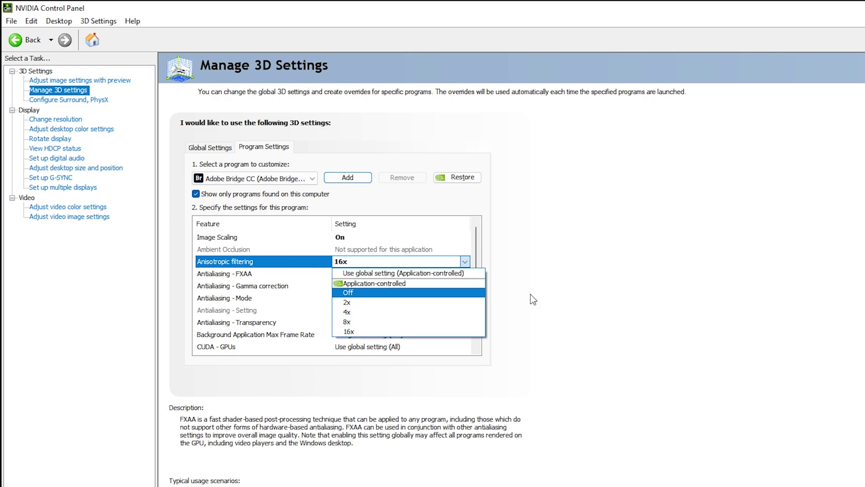
{"action": "left_click", "coordinate": [378, 264]}
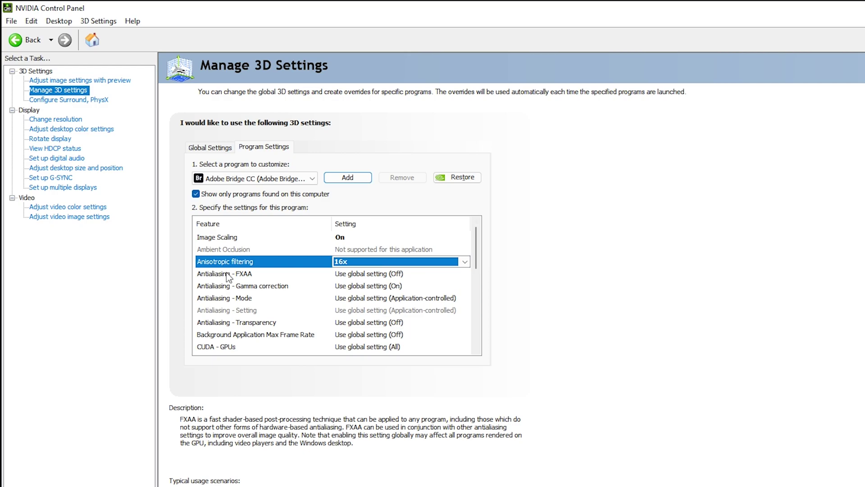
{"action": "left_click", "coordinate": [381, 275]}
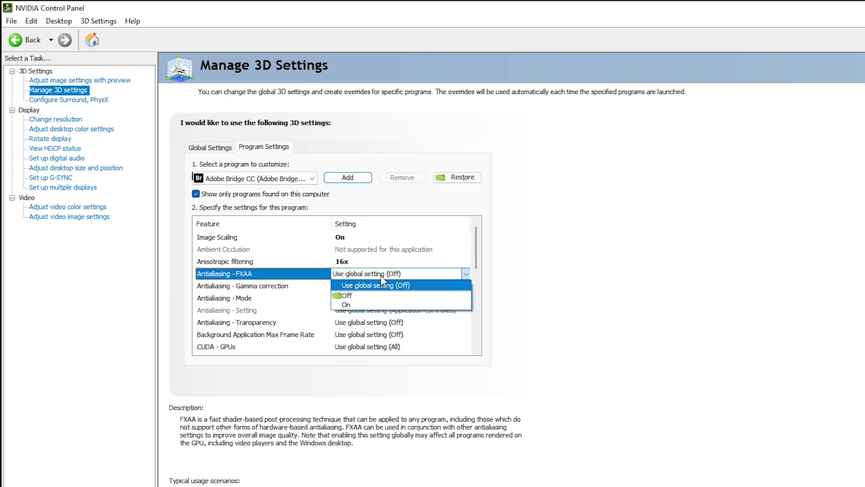
{"action": "left_click", "coordinate": [376, 305]}
{"action": "left_click", "coordinate": [389, 286]}
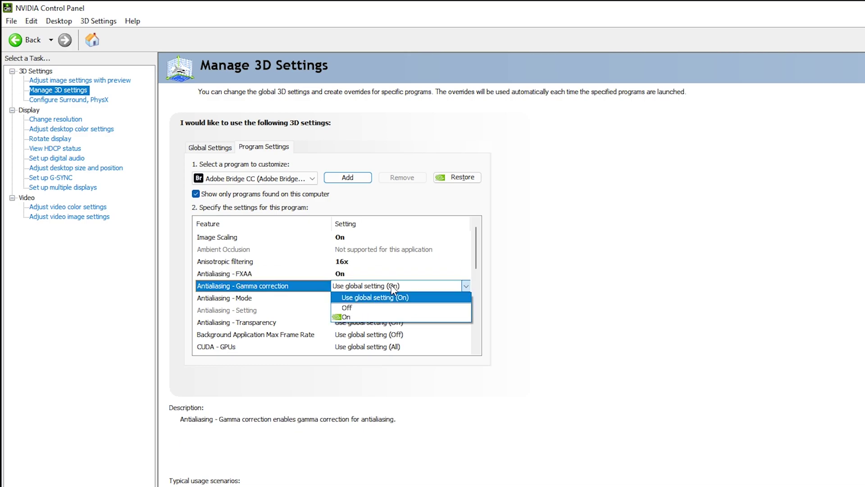
{"action": "left_click", "coordinate": [385, 317]}
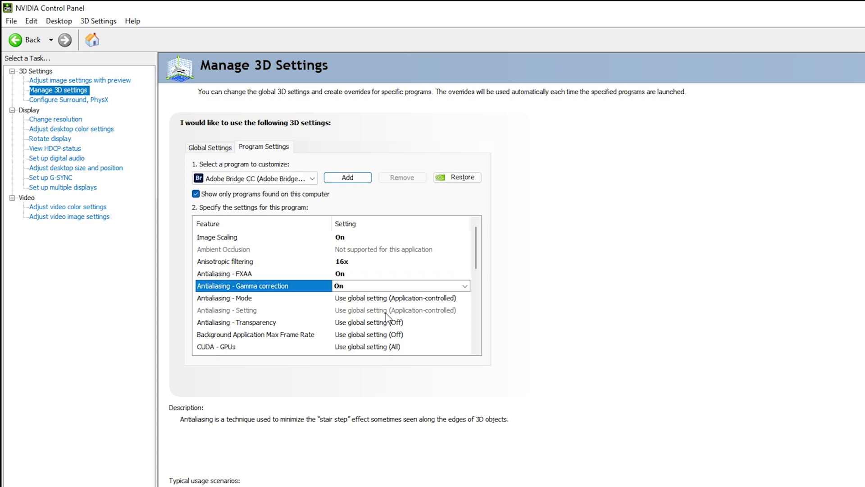
- Override antialiasing at 8x with transparency antialiasing at 8x (supersample)
{"action": "left_click", "coordinate": [391, 298]}
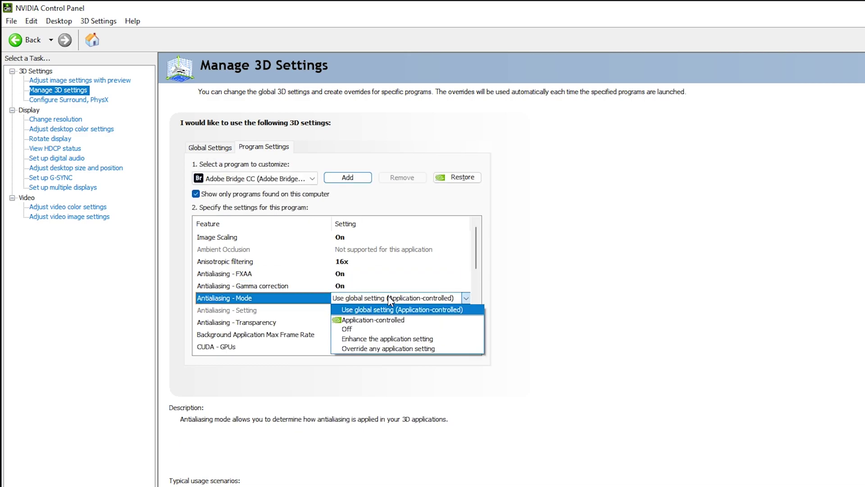
{"action": "left_click", "coordinate": [390, 348]}
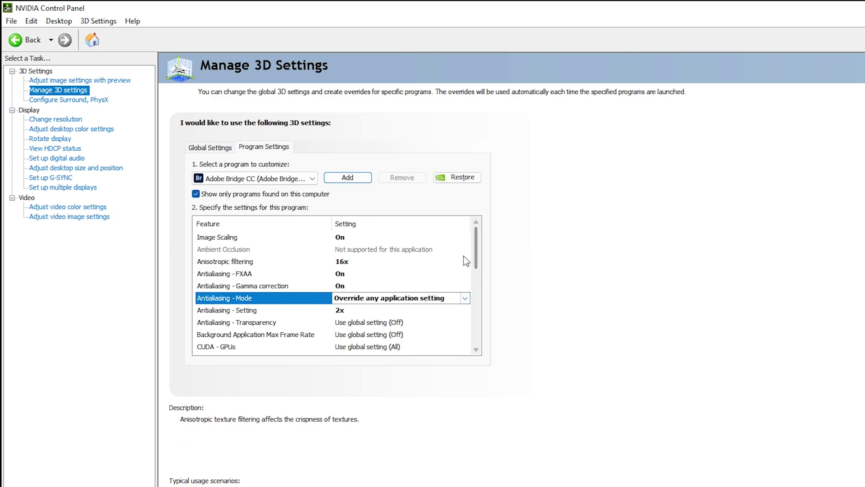
{"action": "scroll", "coordinate": [464, 256], "scroll_direction": "down", "scroll_amount": 1}
{"action": "left_click", "coordinate": [354, 275]}
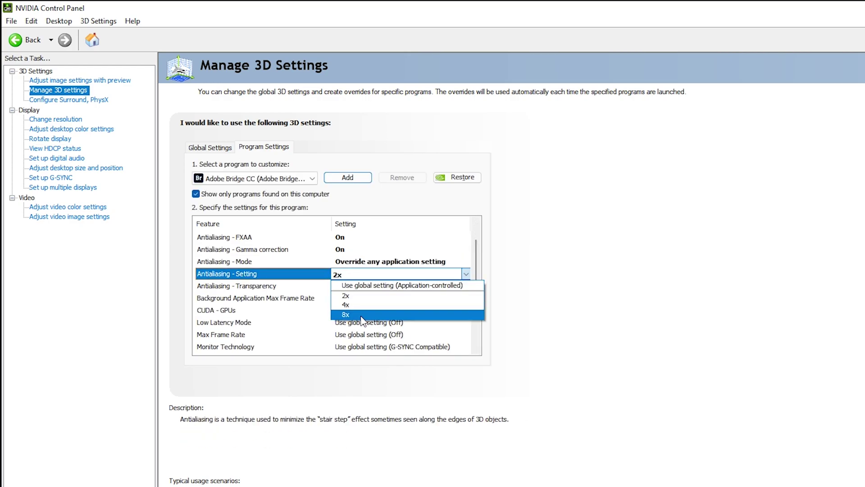
{"action": "left_click", "coordinate": [346, 314]}
{"action": "scroll", "coordinate": [365, 253], "scroll_direction": "down", "scroll_amount": 2}
{"action": "left_click", "coordinate": [365, 251]}
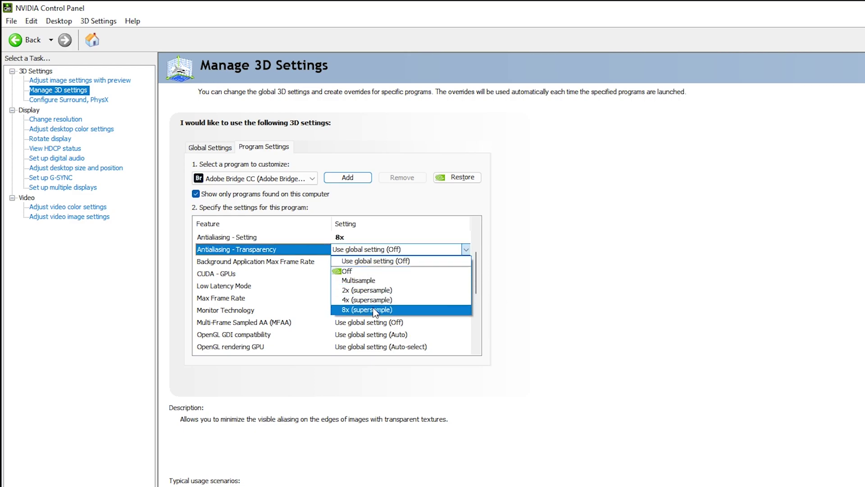
{"action": "left_click", "coordinate": [374, 311]}
{"action": "scroll", "coordinate": [395, 265], "scroll_direction": "down", "scroll_amount": 2}
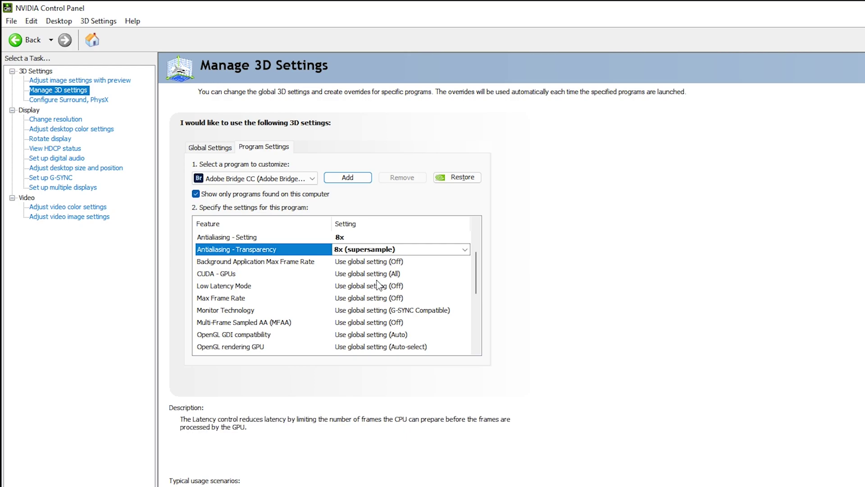
{"action": "left_click", "coordinate": [358, 274]}
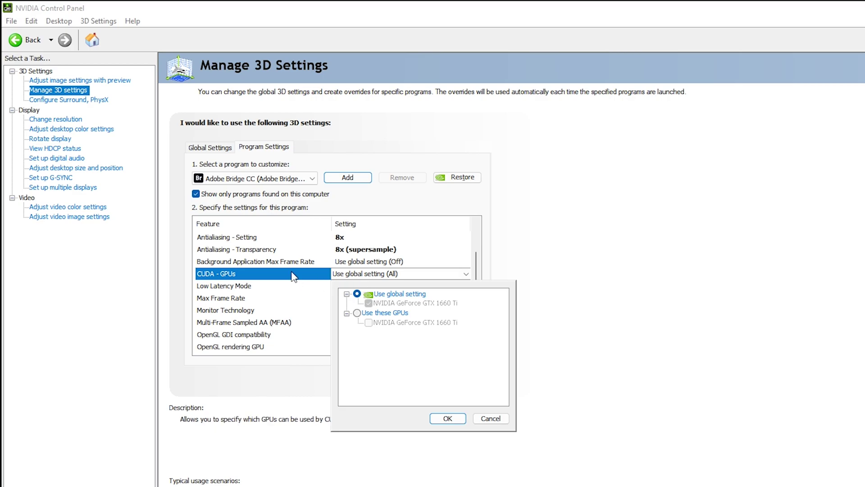
- Restrict Adobe Bridge's CUDA GPUs to the GeForce GTX 1660 Ti
{"action": "left_click", "coordinate": [356, 313]}
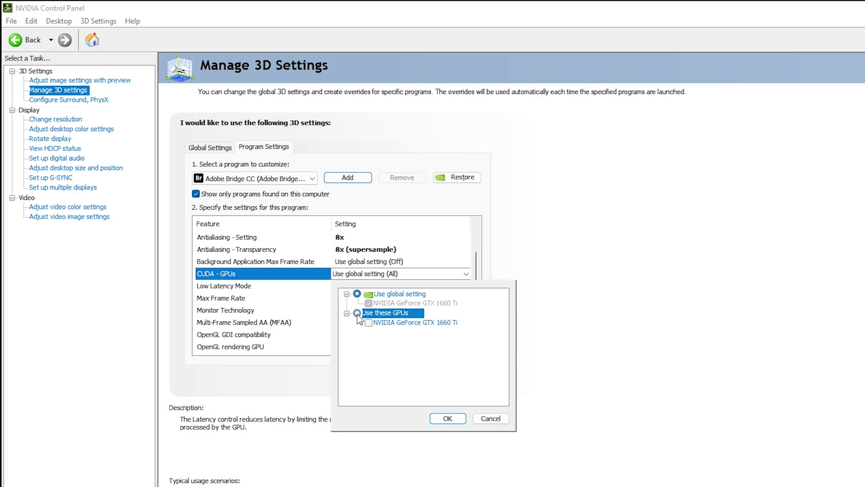
{"action": "left_click", "coordinate": [387, 325]}
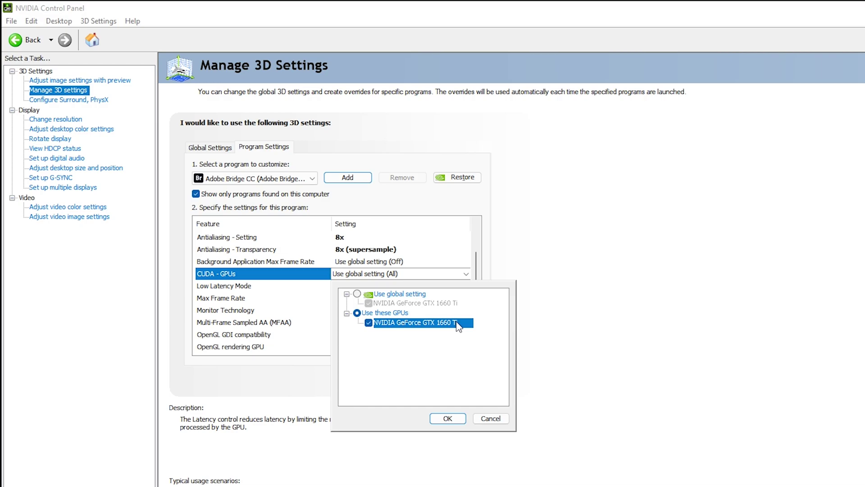
{"action": "left_click", "coordinate": [448, 419]}
- Turn Low Latency Mode On and cap Max Frame Rate at 1000 FPS
{"action": "left_click", "coordinate": [361, 285]}
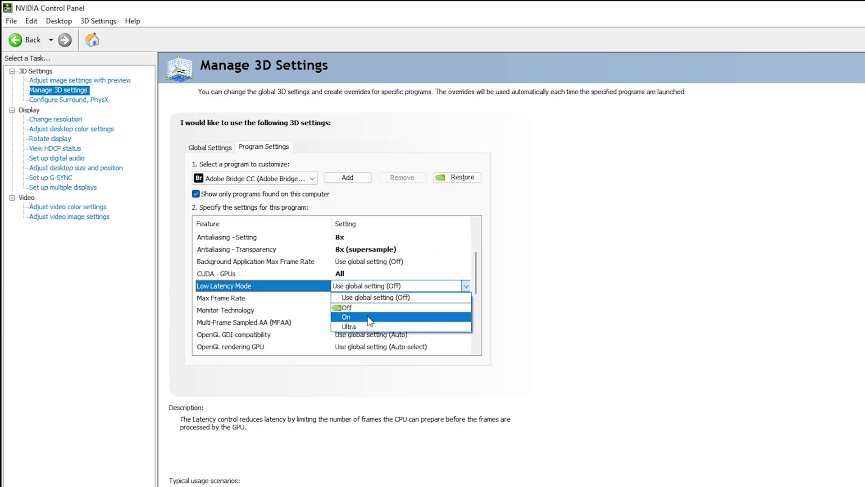
{"action": "left_click", "coordinate": [370, 317]}
{"action": "left_click", "coordinate": [377, 286]}
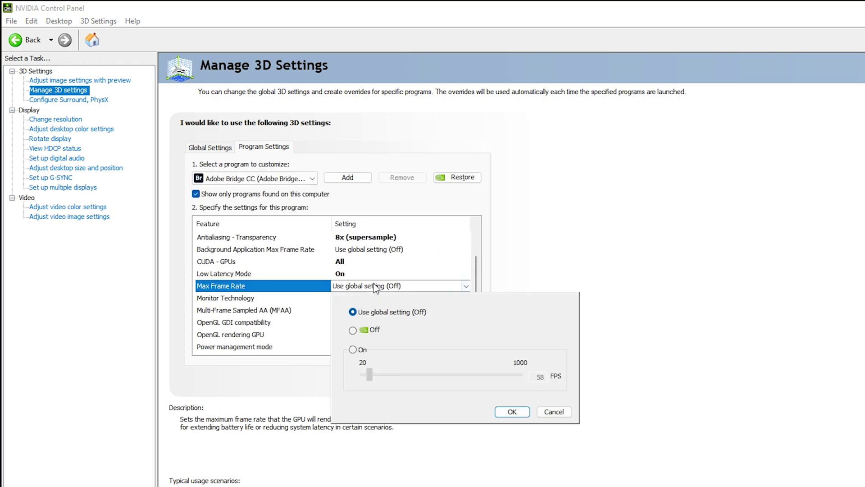
{"action": "left_click", "coordinate": [353, 350]}
{"action": "left_click_drag", "start_coordinate": [369, 375], "coordinate": [553, 378]}
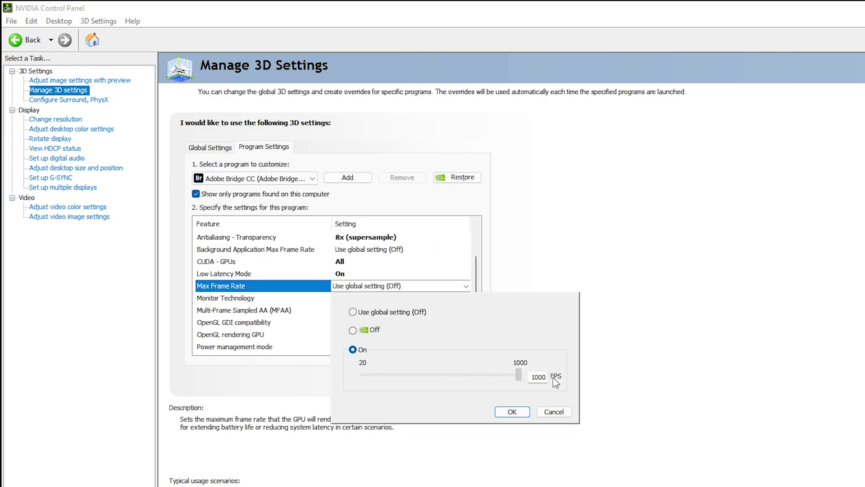
{"action": "left_click", "coordinate": [518, 412]}
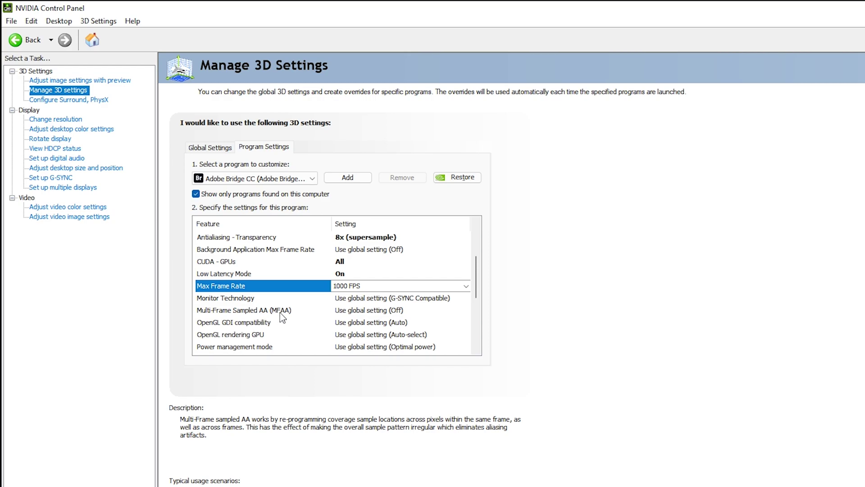
- Turn MFAA on, set OpenGL GDI compatibility to Prefer performance, and render OpenGL on the GTX 1660 Ti
{"action": "left_click", "coordinate": [352, 311]}
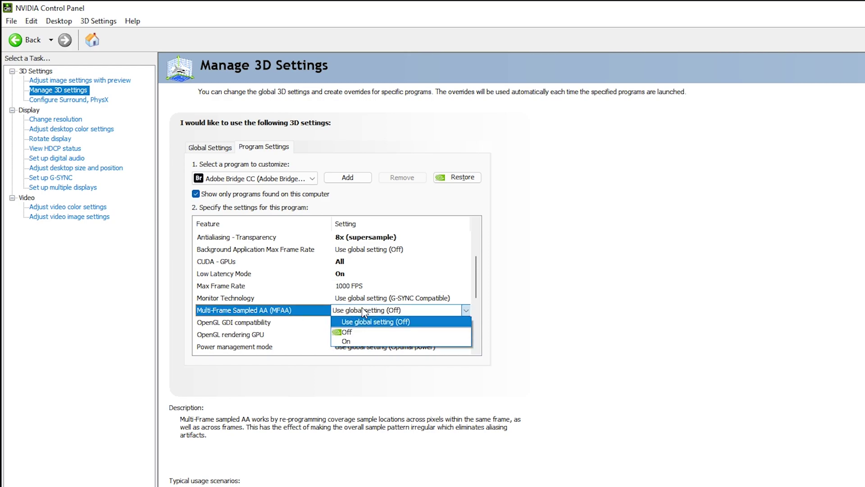
{"action": "left_click", "coordinate": [369, 342]}
{"action": "scroll", "coordinate": [276, 292], "scroll_direction": "down", "scroll_amount": 2}
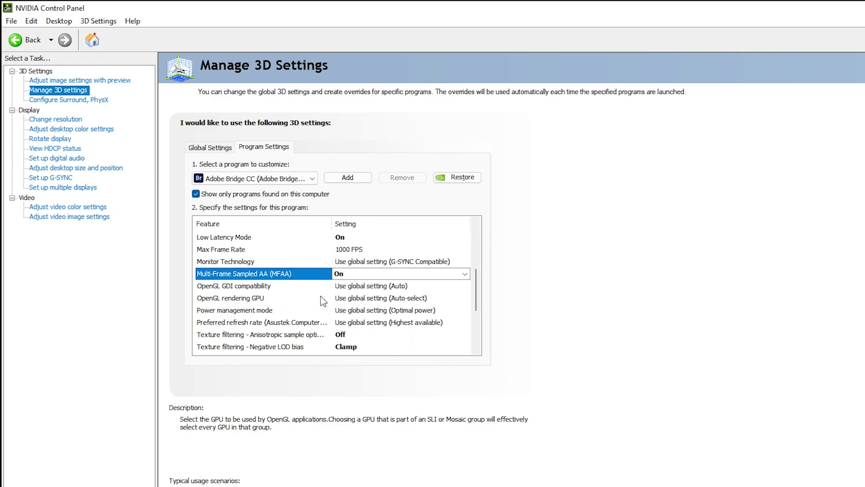
{"action": "left_click", "coordinate": [274, 288]}
{"action": "left_click", "coordinate": [354, 289]}
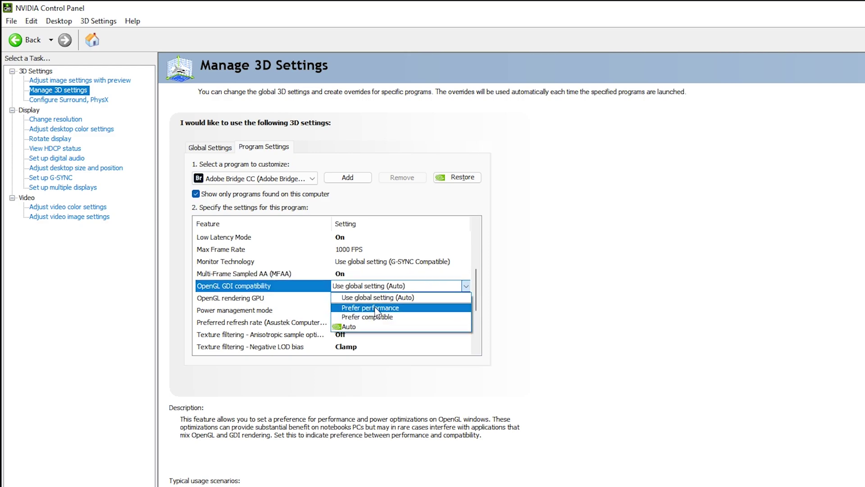
{"action": "left_click", "coordinate": [376, 308]}
{"action": "scroll", "coordinate": [313, 300], "scroll_direction": "down", "scroll_amount": 1}
{"action": "left_click", "coordinate": [266, 323]}
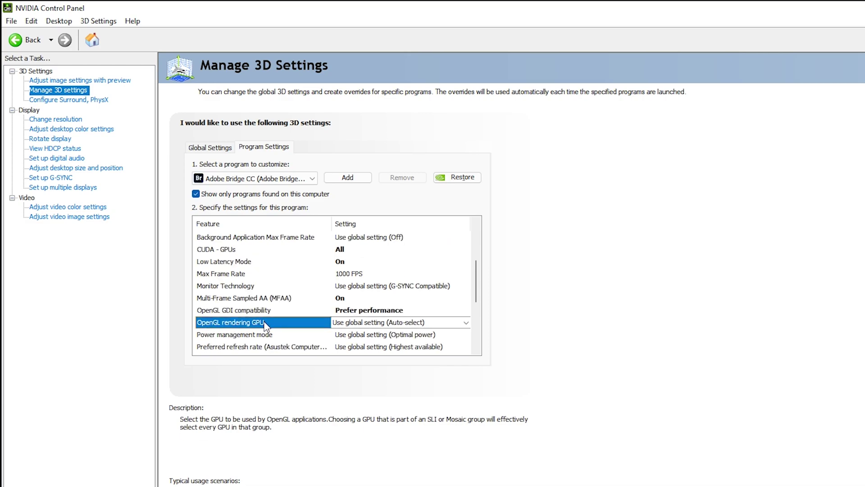
{"action": "left_click", "coordinate": [393, 324]}
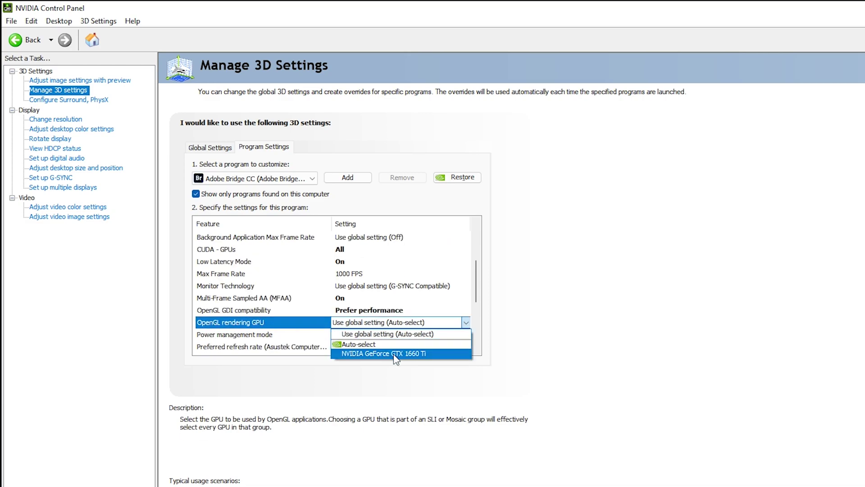
{"action": "left_click", "coordinate": [396, 354]}
- Set Power management mode to Prefer maximum performance and turn Anisotropic sample optimization On
{"action": "scroll", "coordinate": [315, 293], "scroll_direction": "down", "scroll_amount": 1}
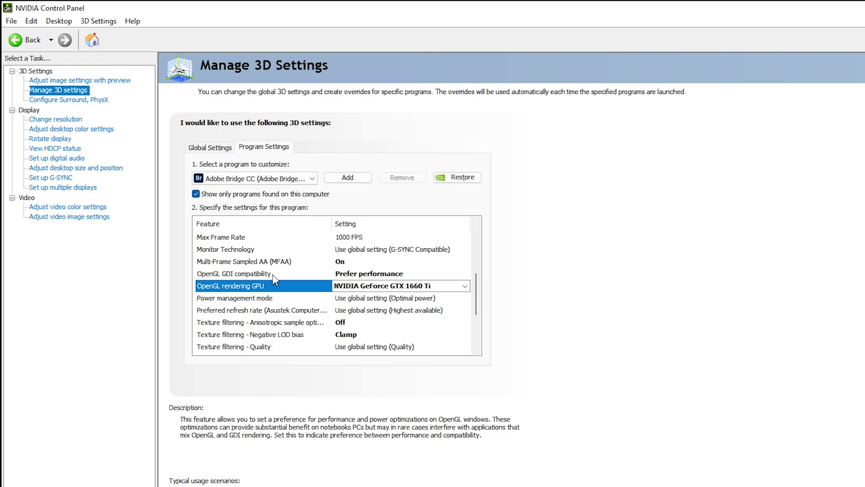
{"action": "left_click", "coordinate": [283, 298]}
{"action": "left_click", "coordinate": [370, 298]}
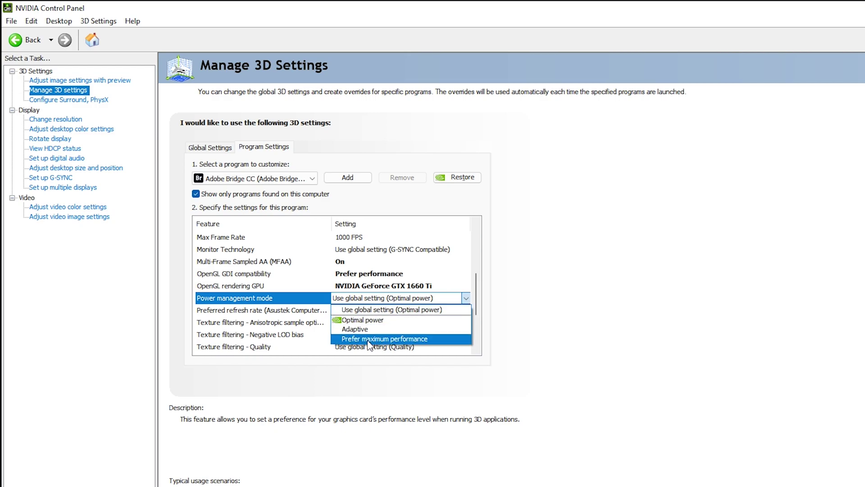
{"action": "left_click", "coordinate": [369, 339]}
{"action": "scroll", "coordinate": [365, 297], "scroll_direction": "down", "scroll_amount": 2}
{"action": "left_click", "coordinate": [364, 298]}
{"action": "left_click", "coordinate": [364, 300]}
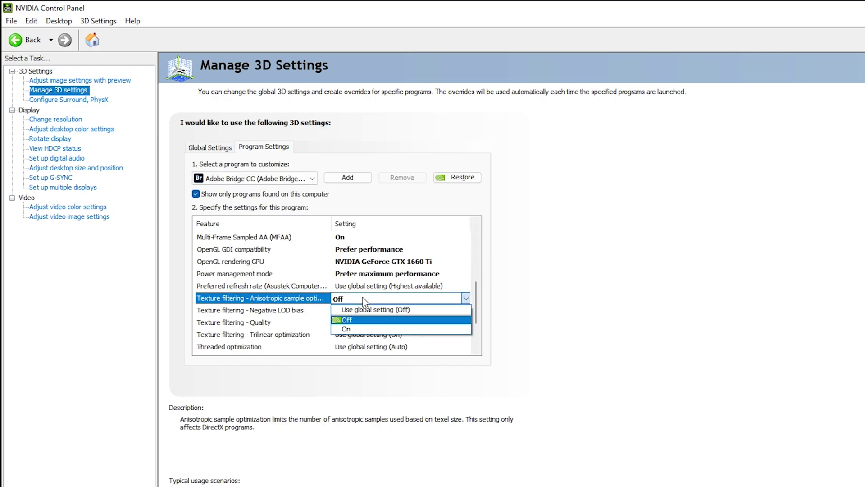
{"action": "left_click", "coordinate": [368, 330]}
- Clamp Negative LOD bias, set texture filtering quality to High performance, and turn Trilinear optimization On
{"action": "scroll", "coordinate": [372, 286], "scroll_direction": "down", "scroll_amount": 3}
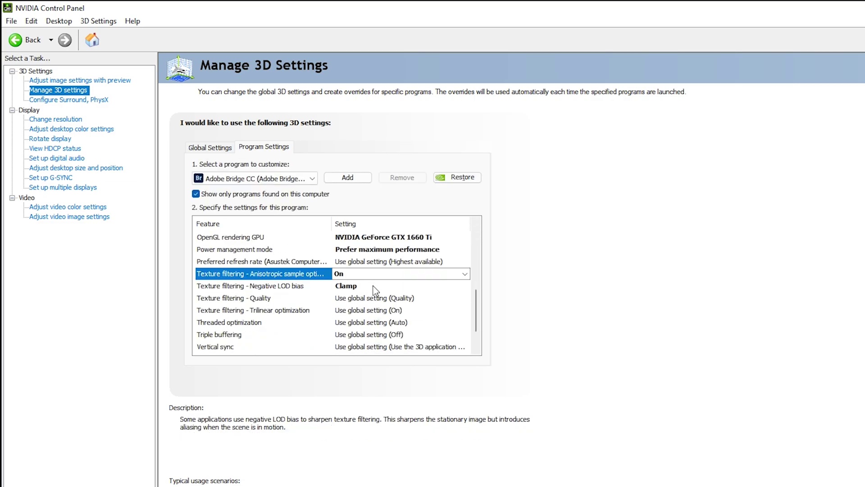
{"action": "left_click", "coordinate": [373, 287]}
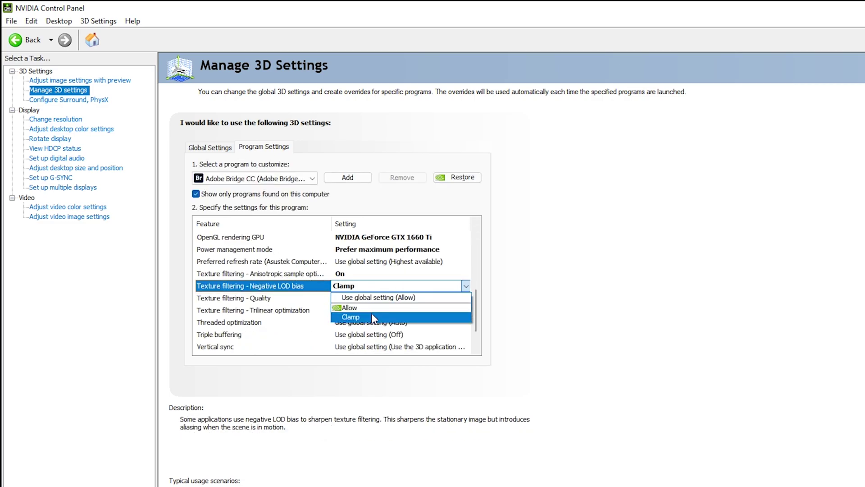
{"action": "left_click", "coordinate": [372, 317]}
{"action": "left_click", "coordinate": [297, 299]}
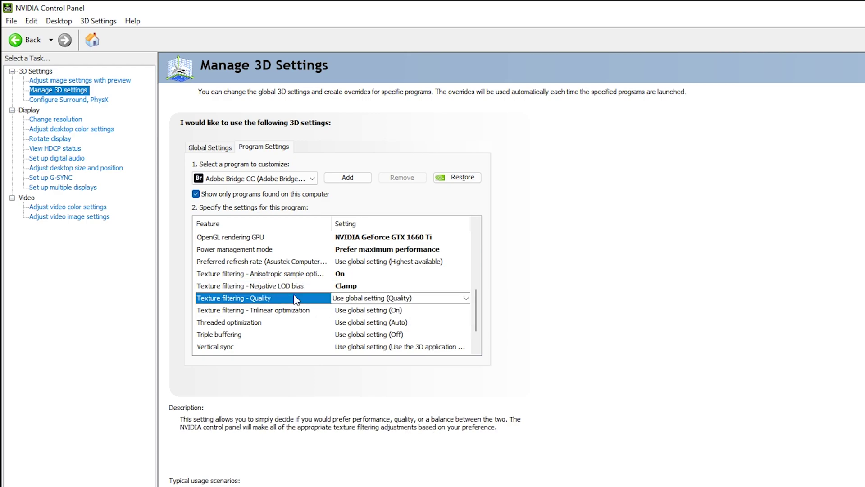
{"action": "left_click", "coordinate": [369, 299]}
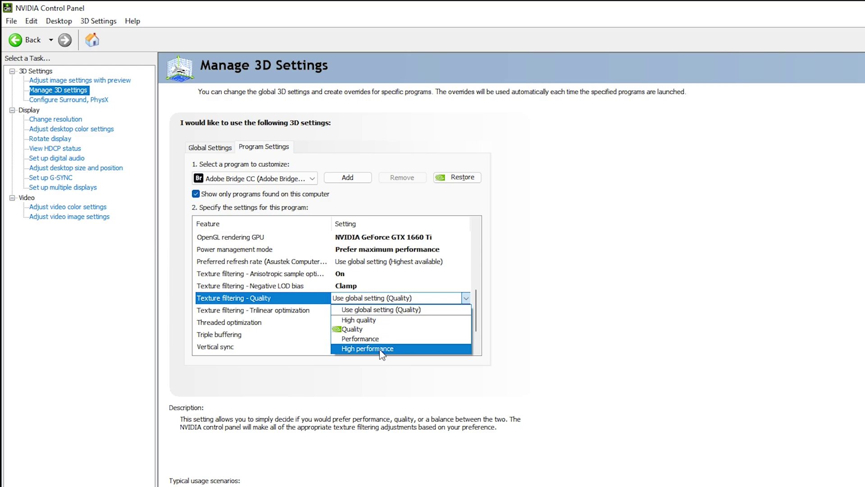
{"action": "left_click", "coordinate": [381, 350]}
{"action": "left_click", "coordinate": [377, 321]}
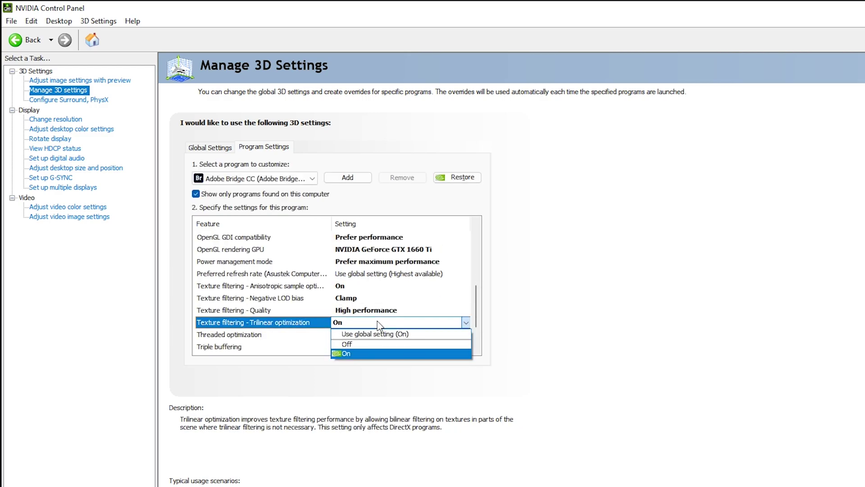
{"action": "left_click", "coordinate": [383, 355]}
- Turn Threaded optimization and Triple buffering On
{"action": "scroll", "coordinate": [374, 334], "scroll_direction": "down", "scroll_amount": 1}
{"action": "left_click", "coordinate": [366, 299]}
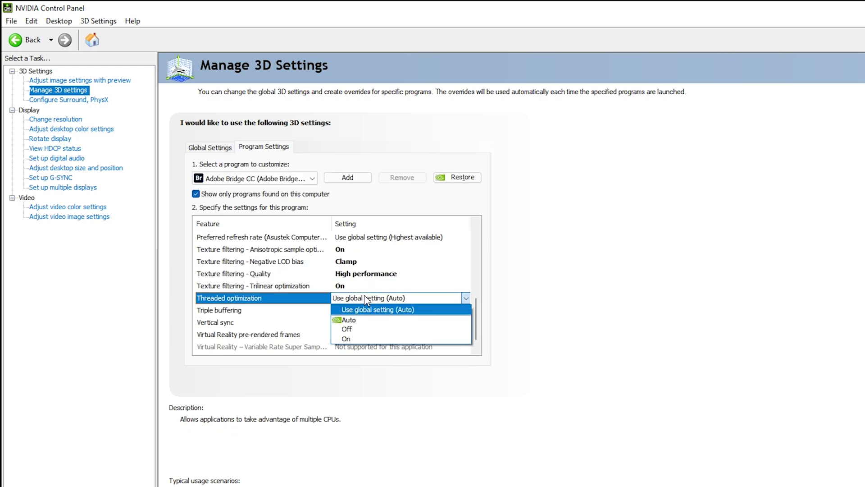
{"action": "left_click", "coordinate": [366, 338]}
{"action": "scroll", "coordinate": [385, 302], "scroll_direction": "down", "scroll_amount": 2}
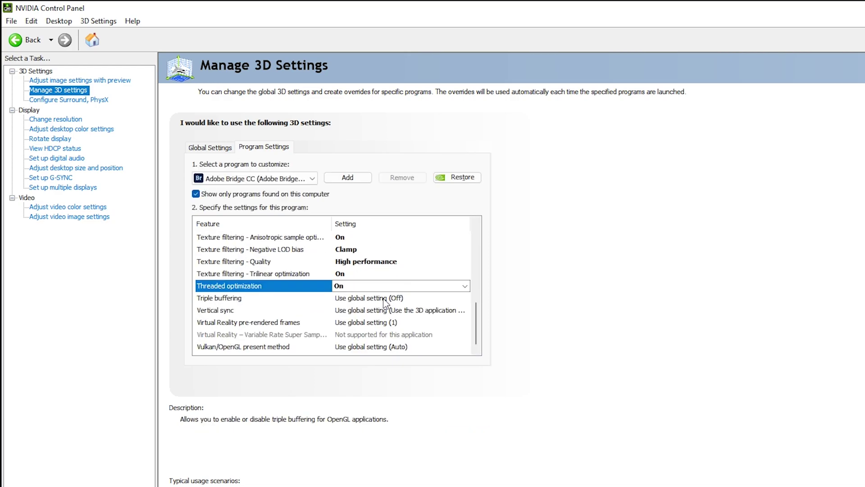
{"action": "left_click", "coordinate": [385, 302]}
{"action": "left_click", "coordinate": [378, 324]}
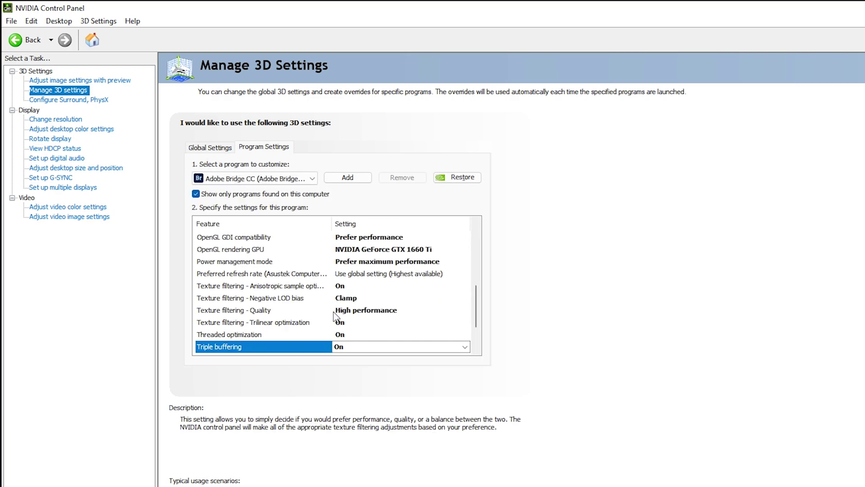
{"action": "scroll", "coordinate": [335, 317], "scroll_direction": "down", "scroll_amount": 1}
{"action": "left_click", "coordinate": [383, 311]}
{"action": "left_click", "coordinate": [385, 311]}
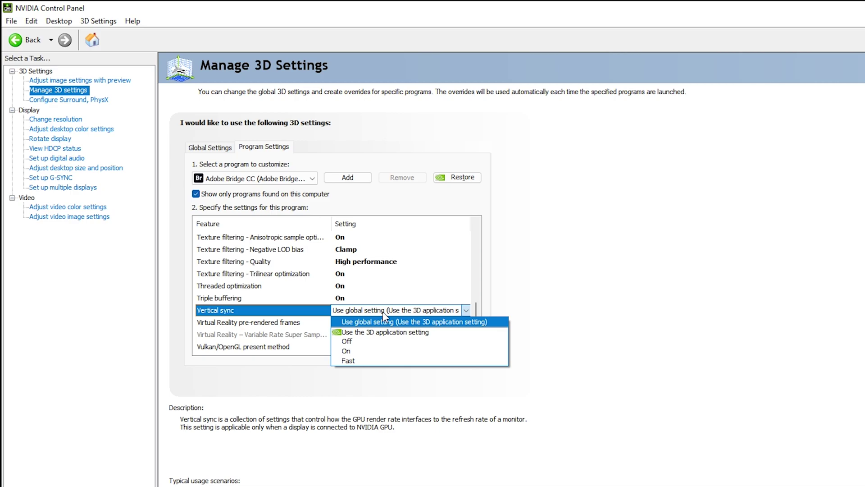
- Keep Vertical sync on global, set Vulkan/OpenGL present method to Auto, and apply the settings
{"action": "left_click", "coordinate": [464, 321]}
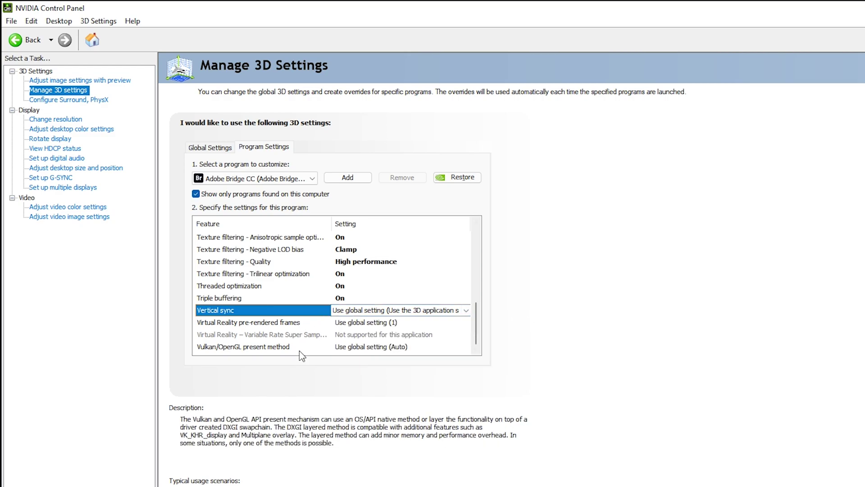
{"action": "left_click", "coordinate": [361, 347]}
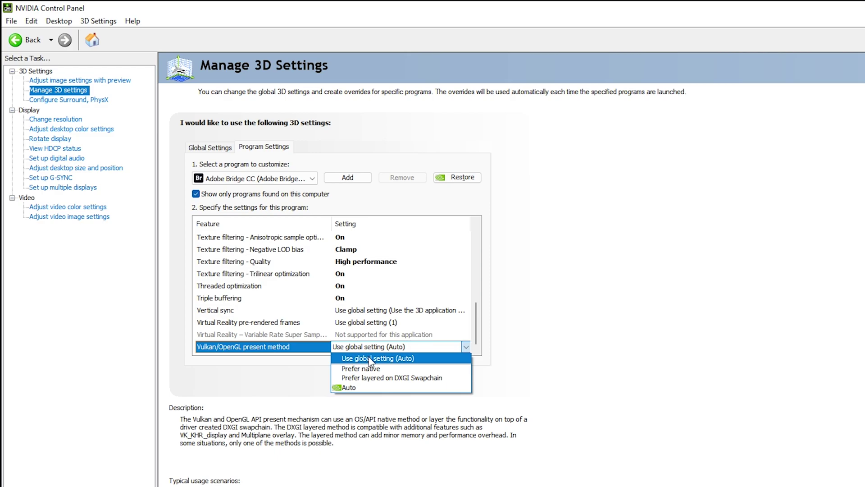
{"action": "left_click", "coordinate": [376, 386]}
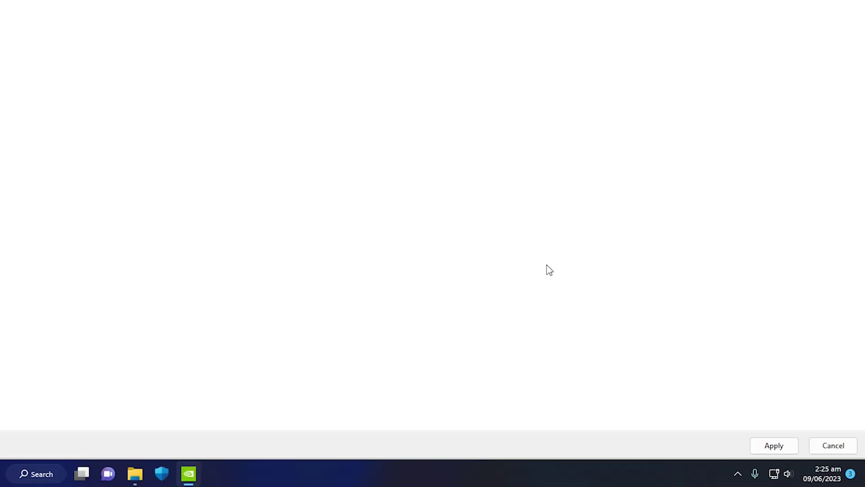
{"action": "left_click", "coordinate": [782, 447]}
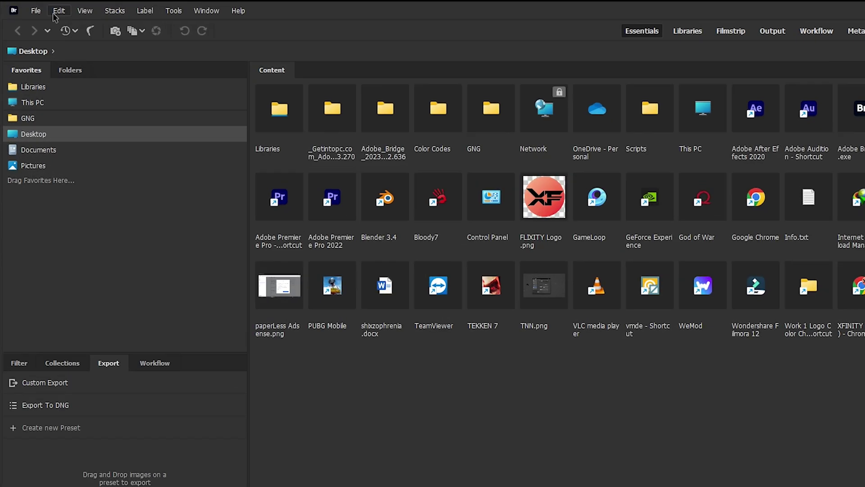
- Bring up the Performance section of Camera Raw Preferences from the Edit menu
{"action": "left_click", "coordinate": [35, 6]}
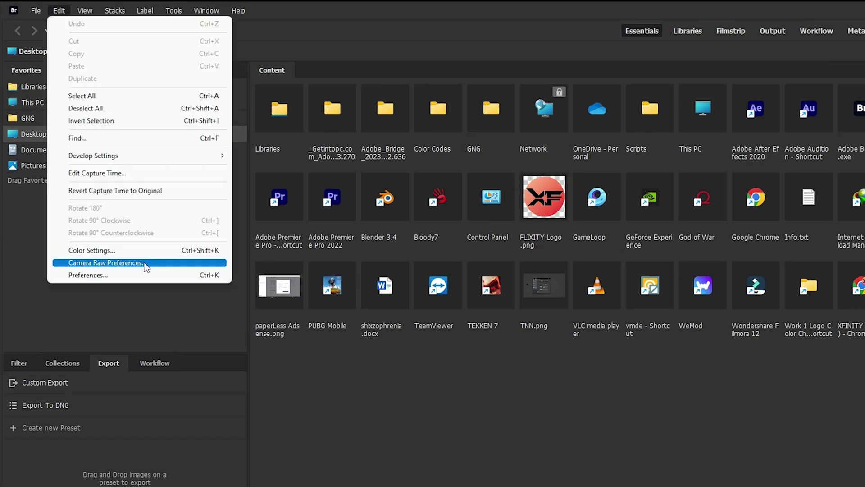
{"action": "left_click", "coordinate": [145, 263]}
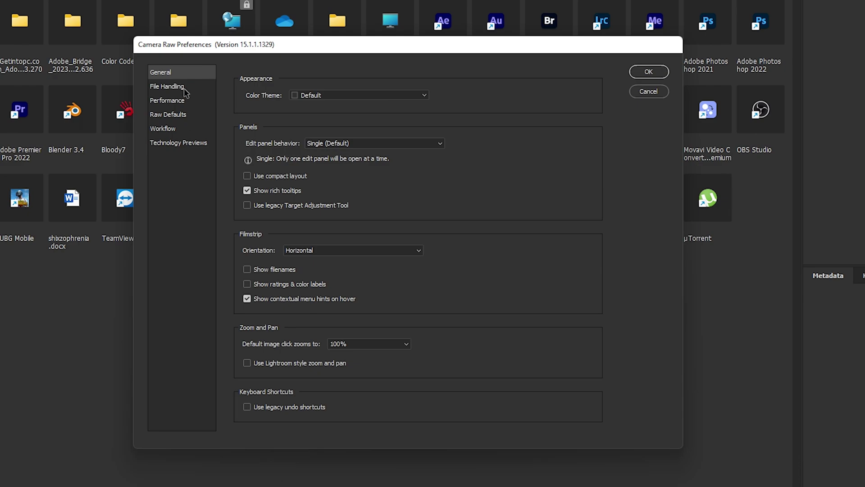
{"action": "left_click", "coordinate": [186, 101]}
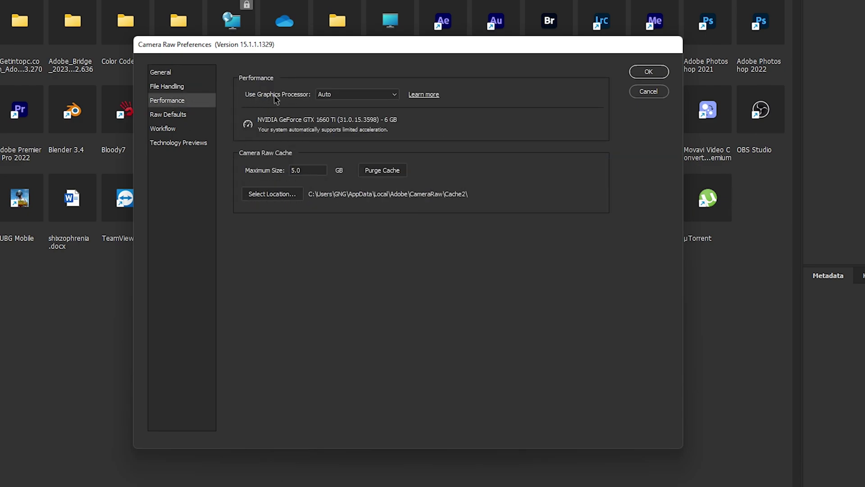
- Set Use Graphics Processor to Custom with Use GPU for Open and Save ticked, then confirm
{"action": "left_click", "coordinate": [335, 94]}
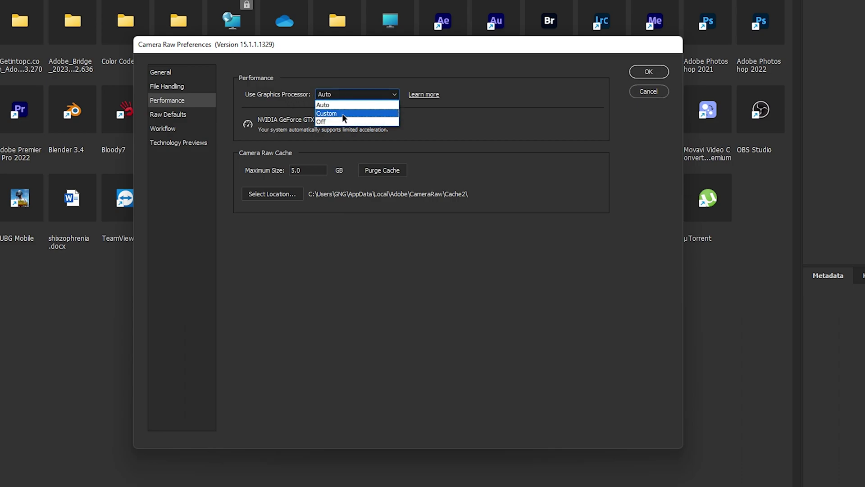
{"action": "left_click", "coordinate": [342, 114]}
{"action": "left_click", "coordinate": [342, 94]}
{"action": "left_click", "coordinate": [342, 105]}
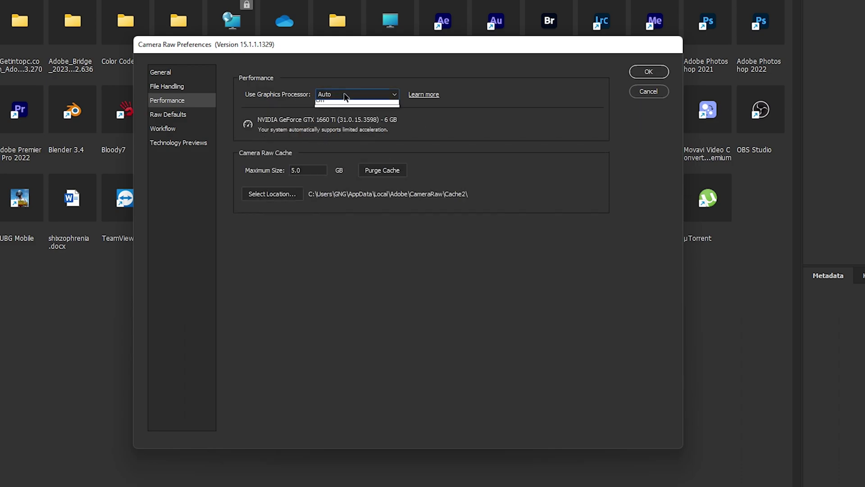
{"action": "left_click", "coordinate": [342, 94]}
{"action": "left_click", "coordinate": [342, 121]}
{"action": "left_click", "coordinate": [345, 94]}
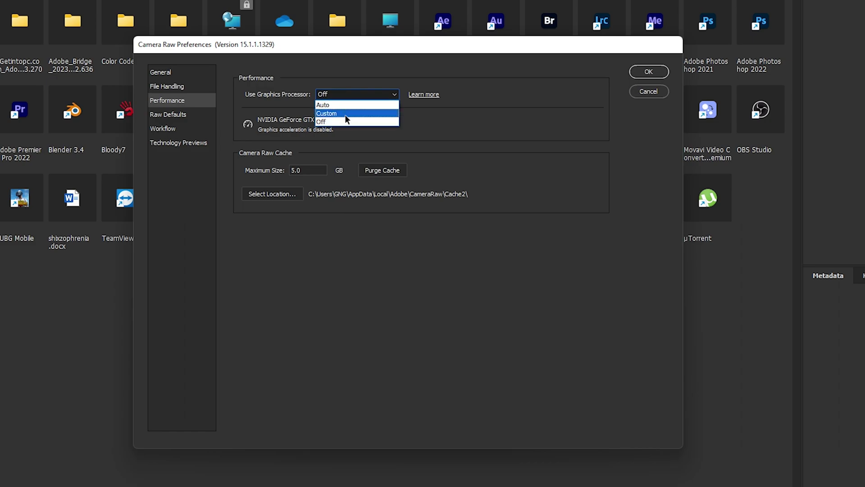
{"action": "left_click", "coordinate": [345, 115]}
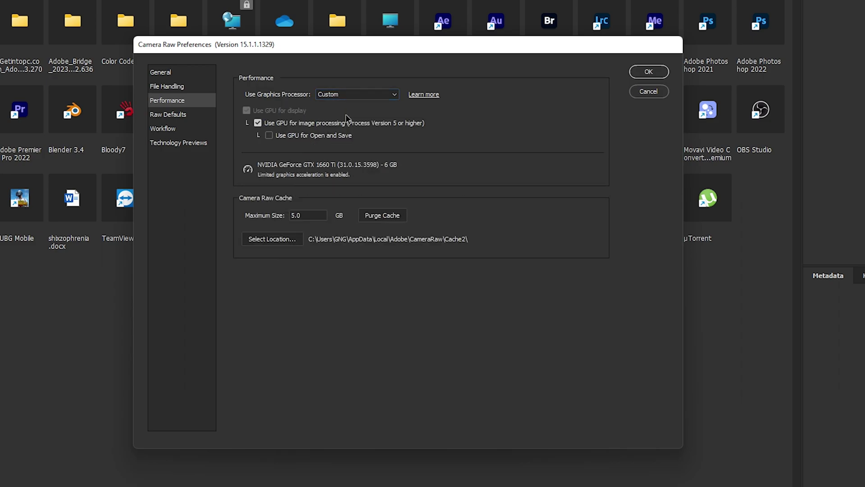
{"action": "left_click", "coordinate": [274, 139]}
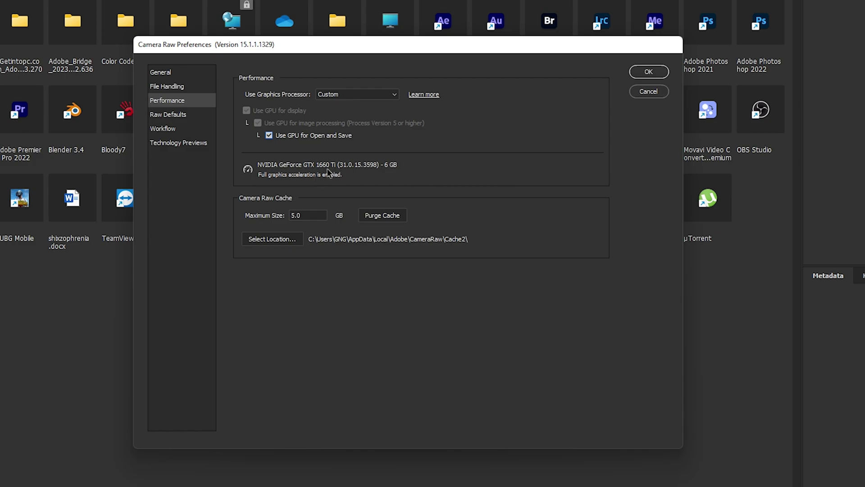
{"action": "left_click", "coordinate": [660, 75]}
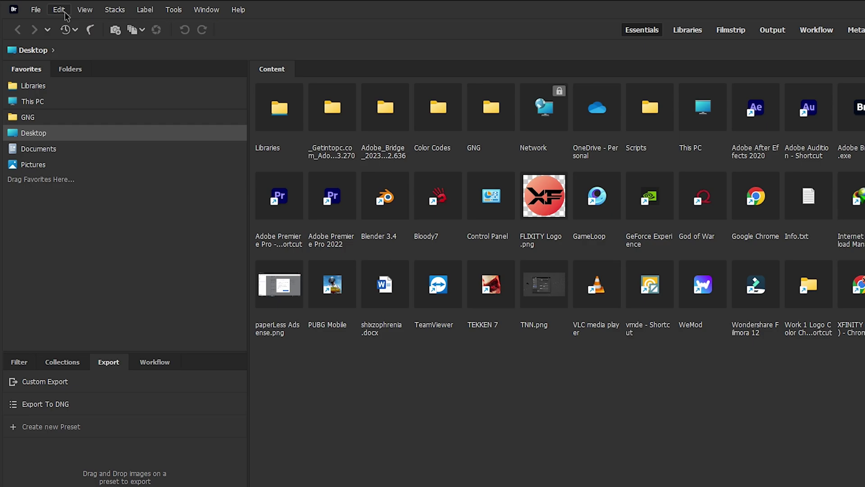
{"action": "left_click", "coordinate": [36, 6]}
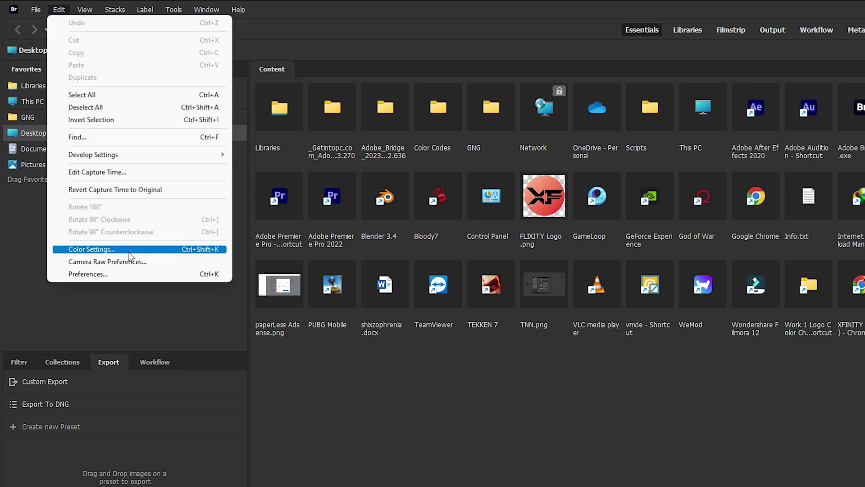
{"action": "left_click", "coordinate": [135, 274]}
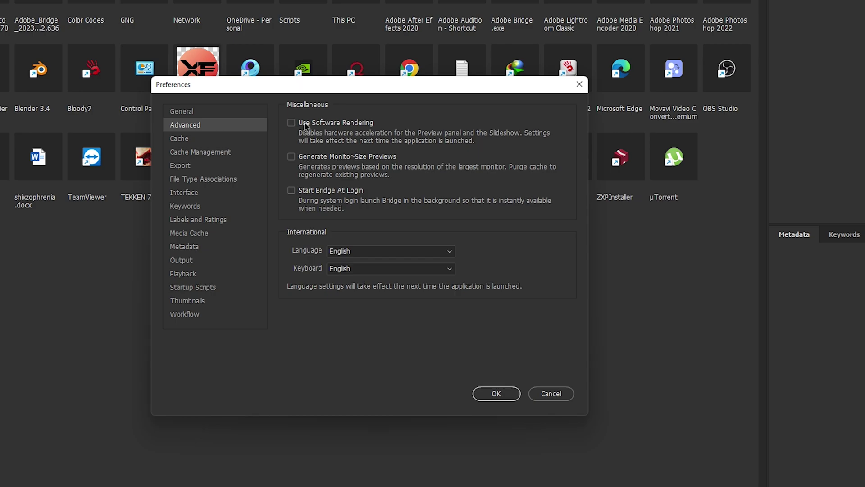
{"action": "left_click", "coordinate": [496, 395]}
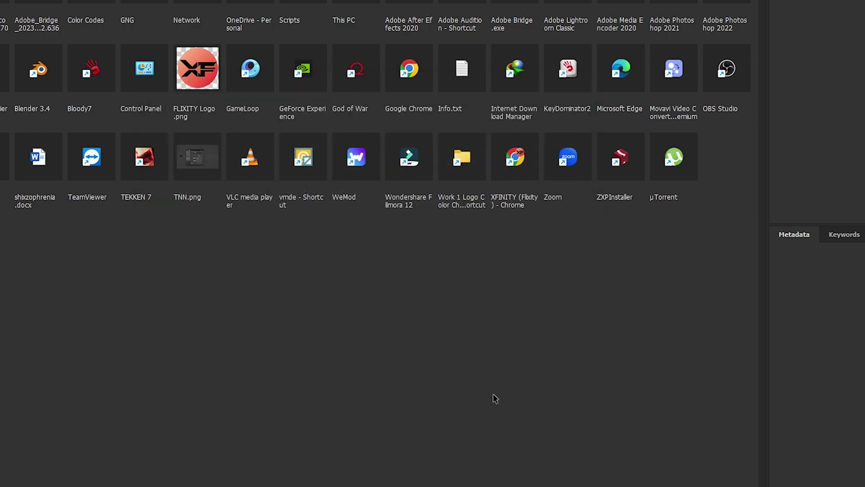